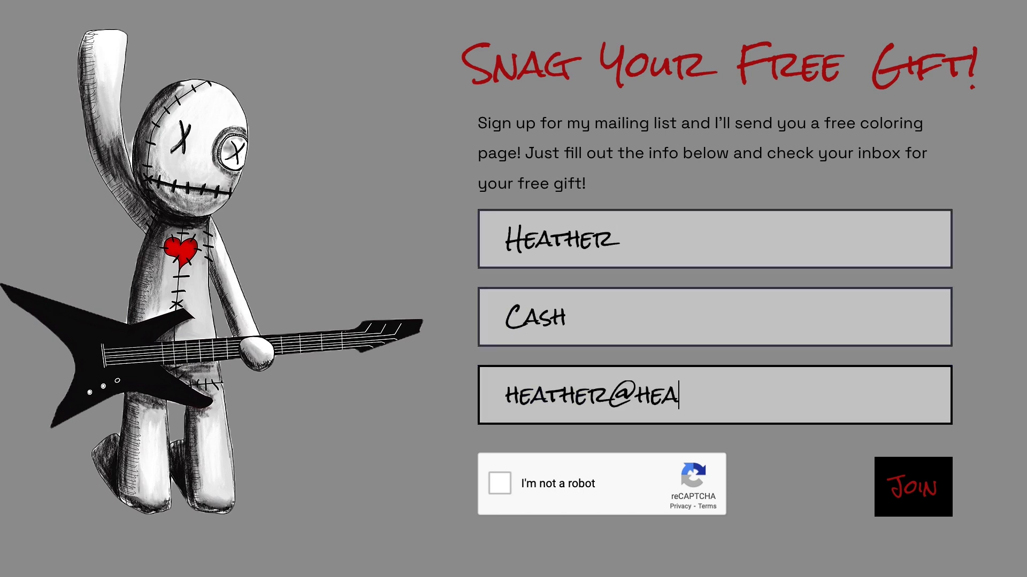
# Step: Enter an e-mail address on the free-gift signup form and start the reCAPTCHA robot check
pyautogui.write('hercash.com')
pyautogui.click(500, 483)
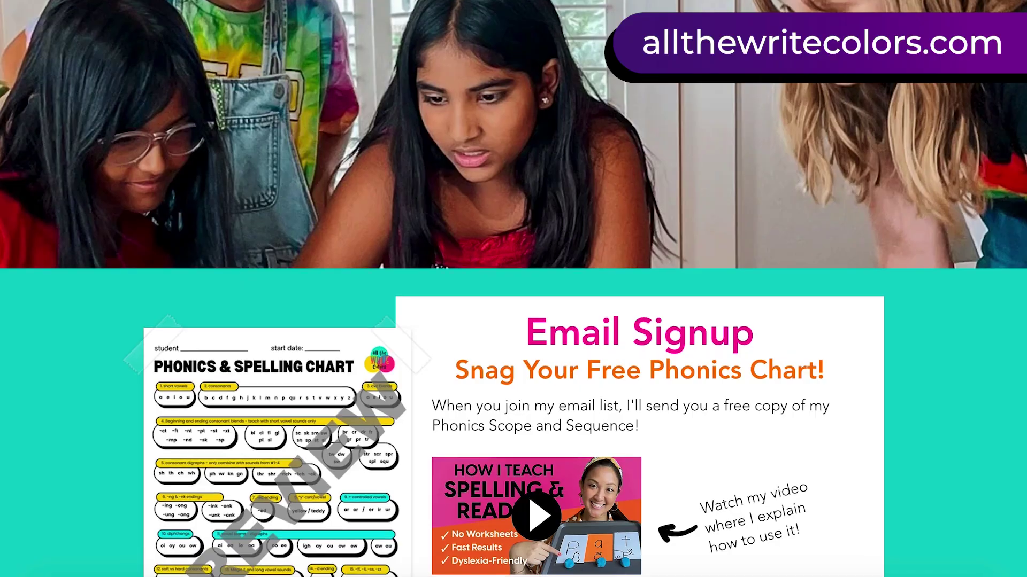
pyautogui.scroll(-2, 514, 289)
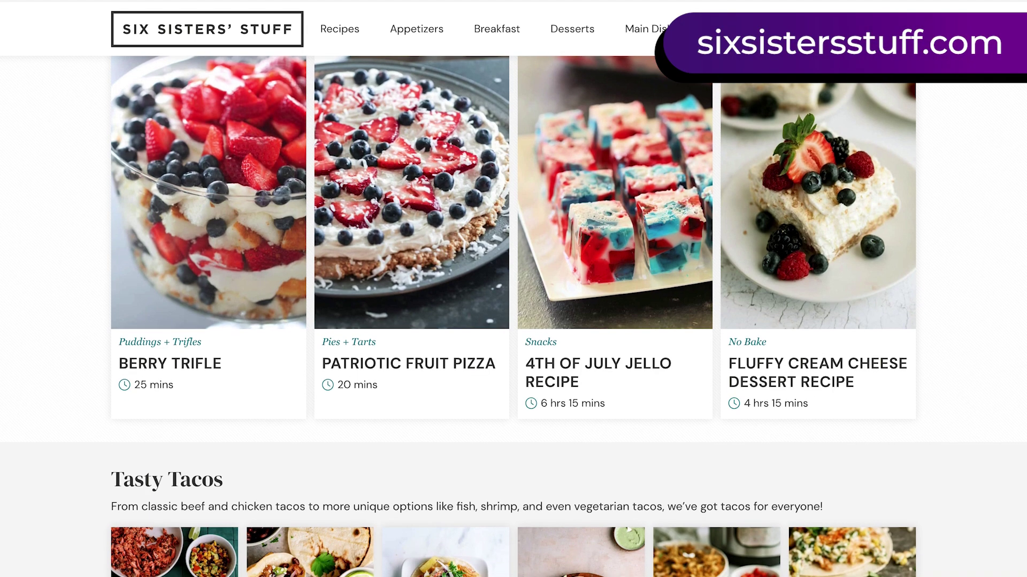
# Step: Scroll through sample signup forms, highlight the free dinner recipes offer, and open bunnylady.com's newsletter signup
pyautogui.scroll(-10, 492, 421)
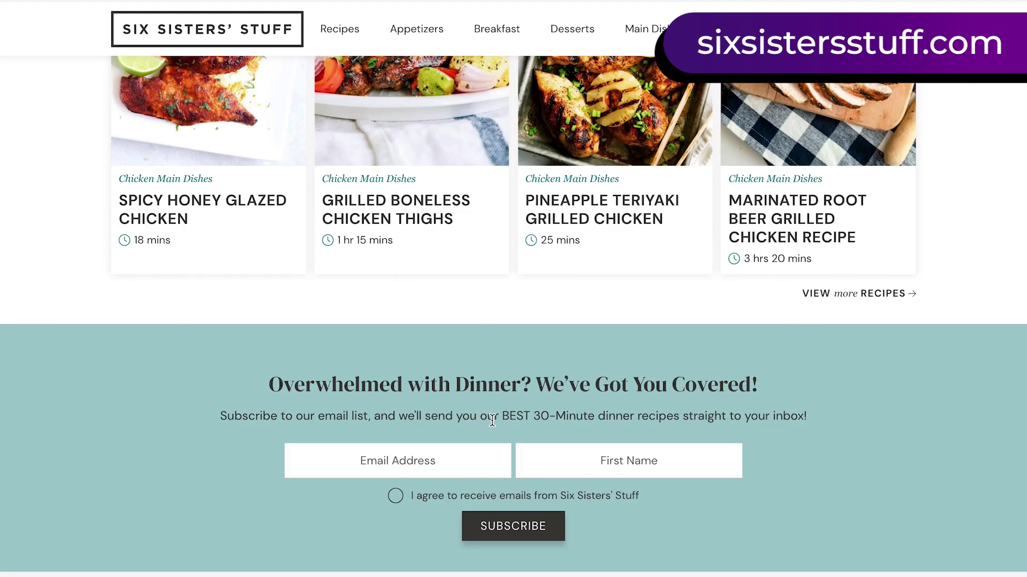
pyautogui.moveTo(500, 419); pyautogui.dragTo(680, 419)
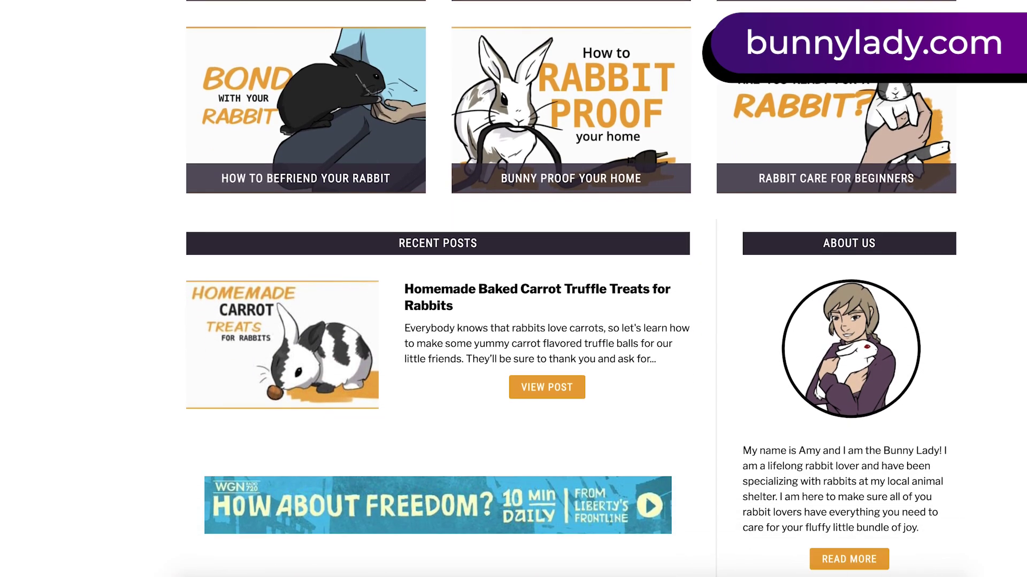
pyautogui.scroll(-2, 571, 289)
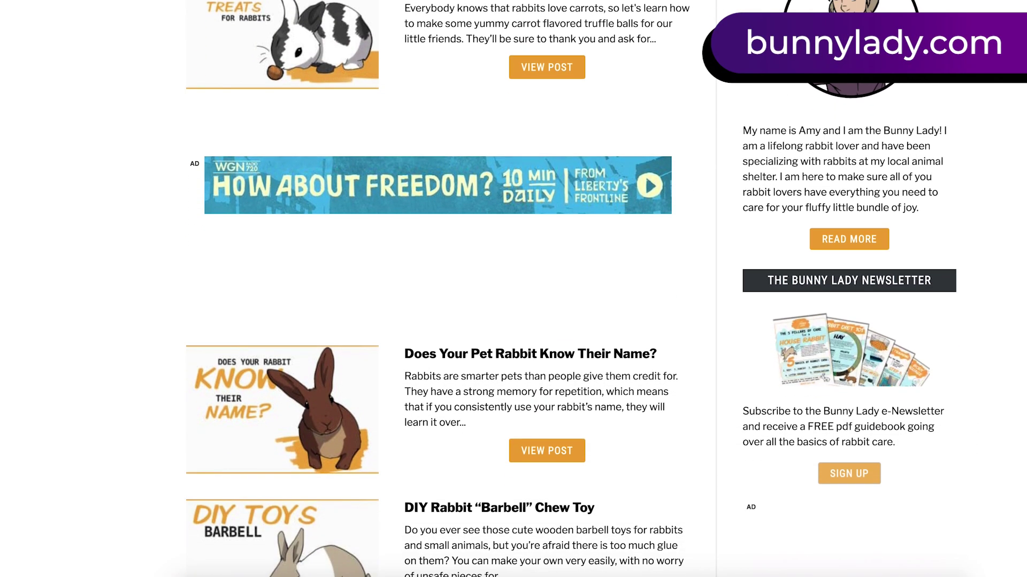
pyautogui.click(849, 474)
pyautogui.scroll(-6, 685, 452)
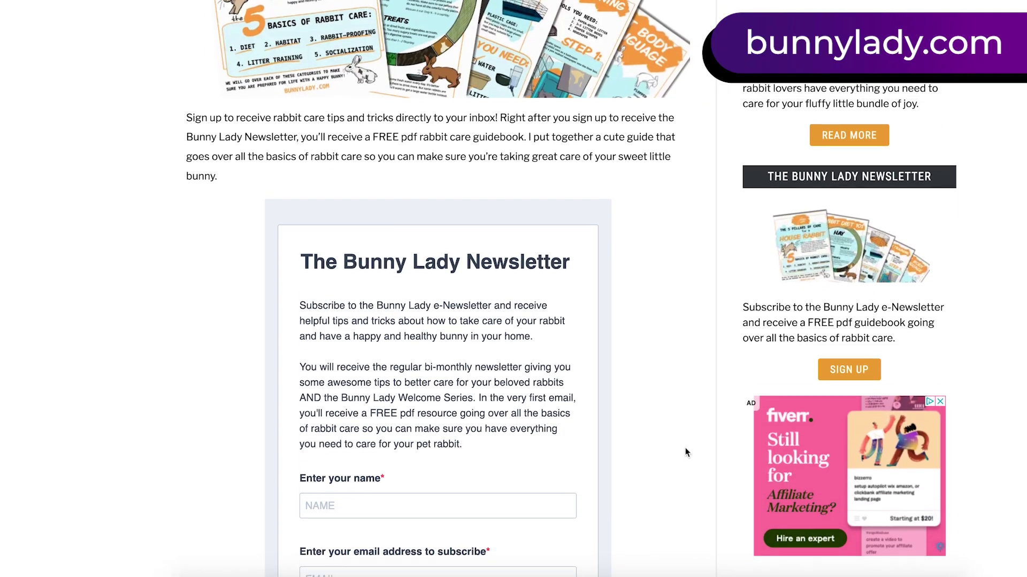
pyautogui.scroll(-3, 685, 451)
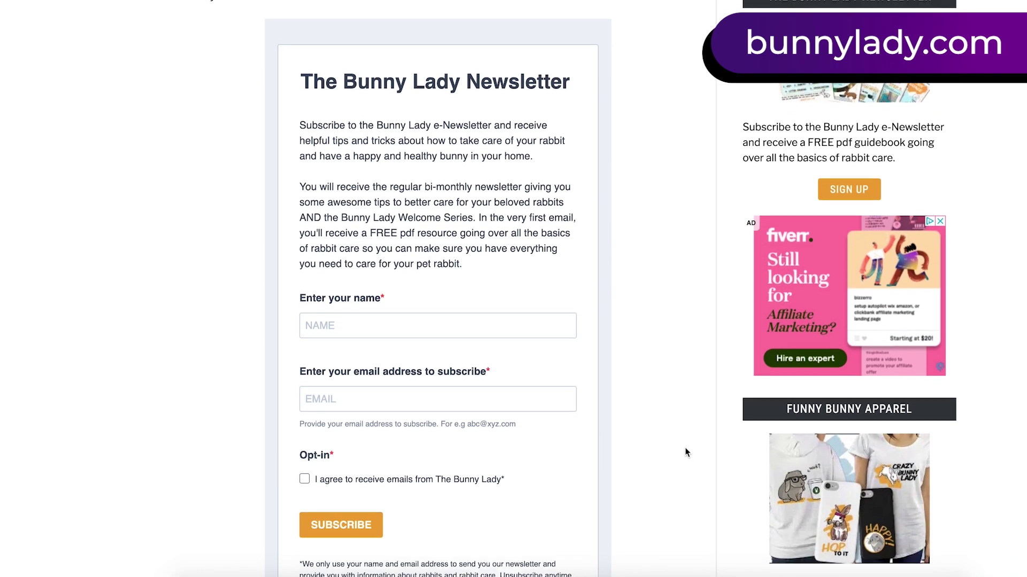
# Step: Highlight the free PDF resource offer on the signup page
pyautogui.moveTo(370, 191); pyautogui.dragTo(360, 207)
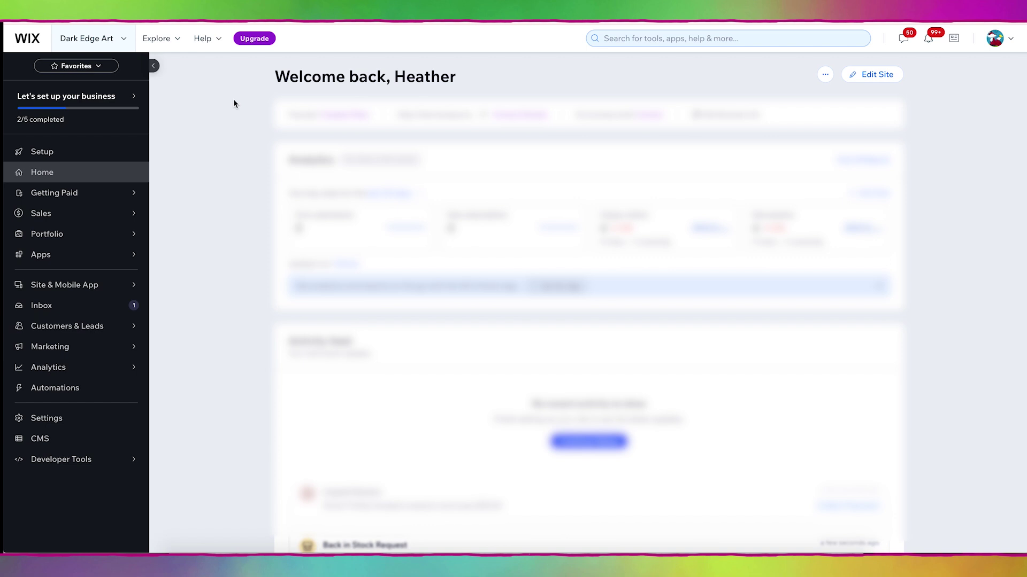
# Step: Open Dark Edge Art's Home page in the Editor and scroll to the 'Sign up for updates' section
pyautogui.click(888, 81)
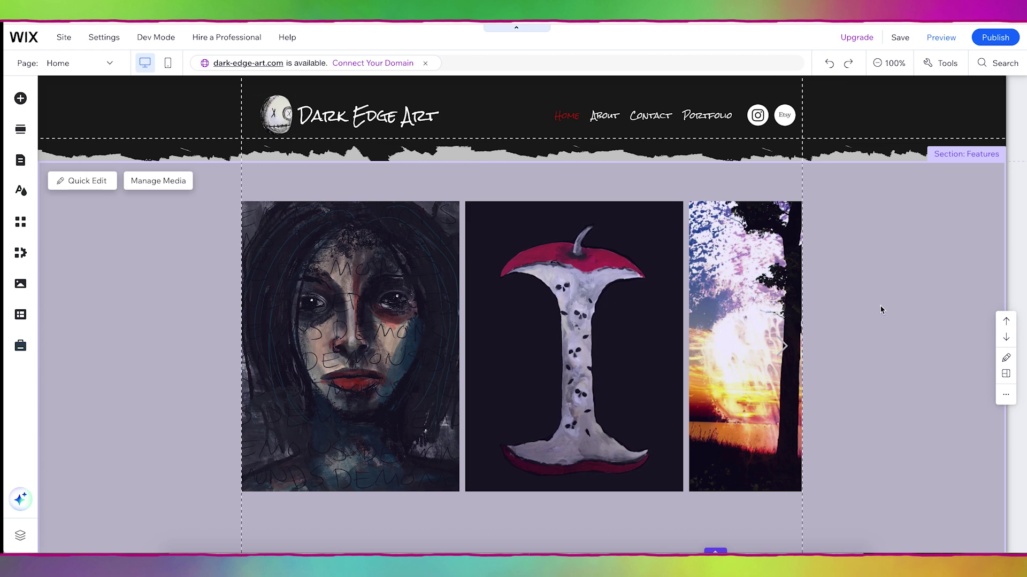
pyautogui.scroll(-4, 878, 402)
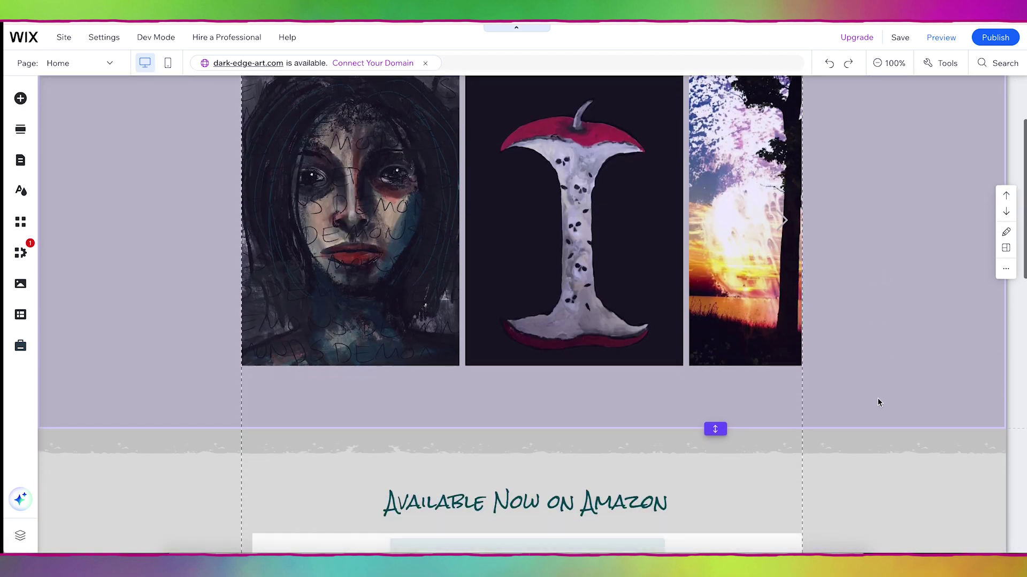
pyautogui.scroll(-5, 878, 402)
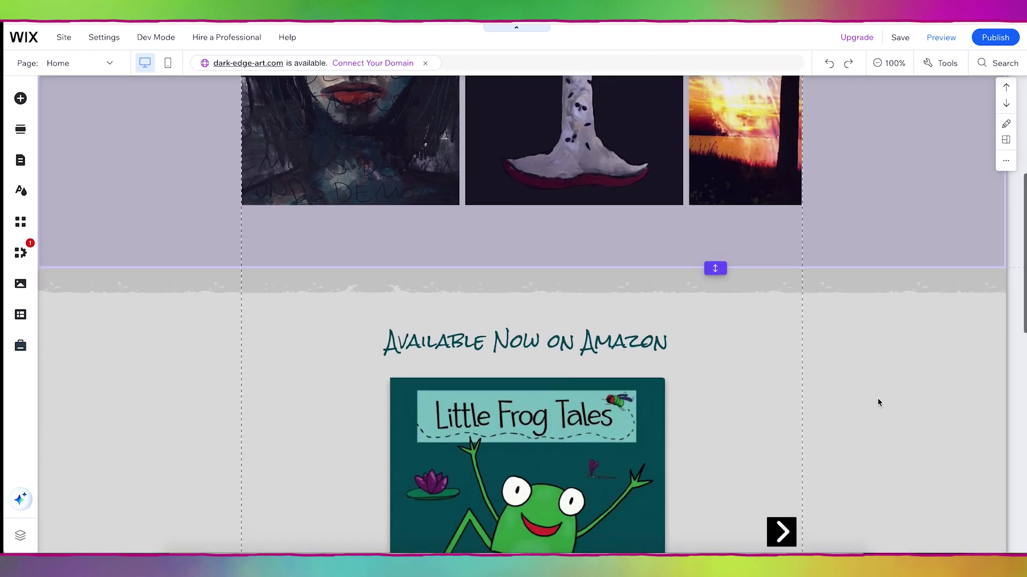
pyautogui.scroll(-7, 877, 402)
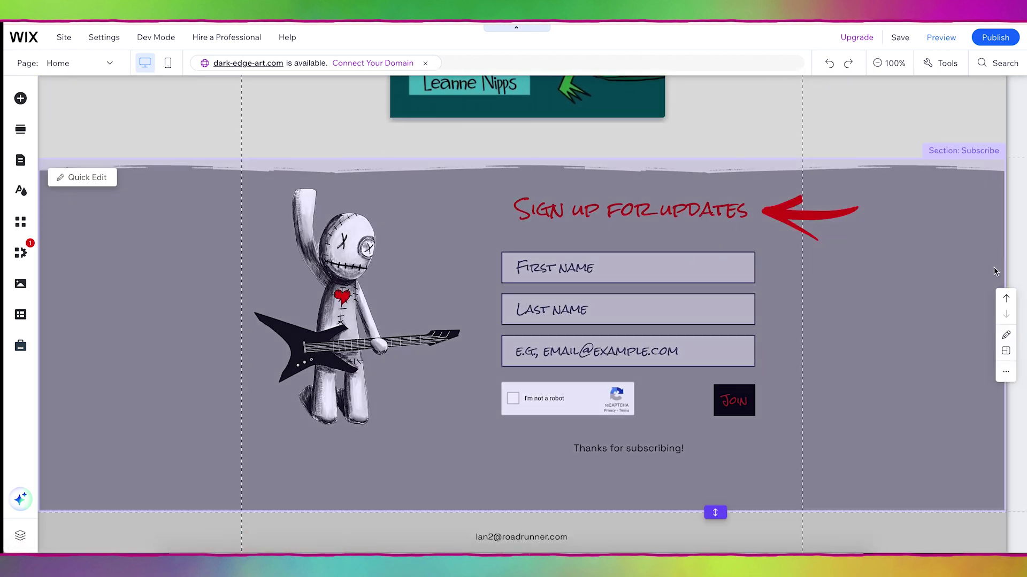
# Step: Retitle the subscribe form 'Snag Your Free Gift!' and move its fields down below the title
pyautogui.click(673, 213)
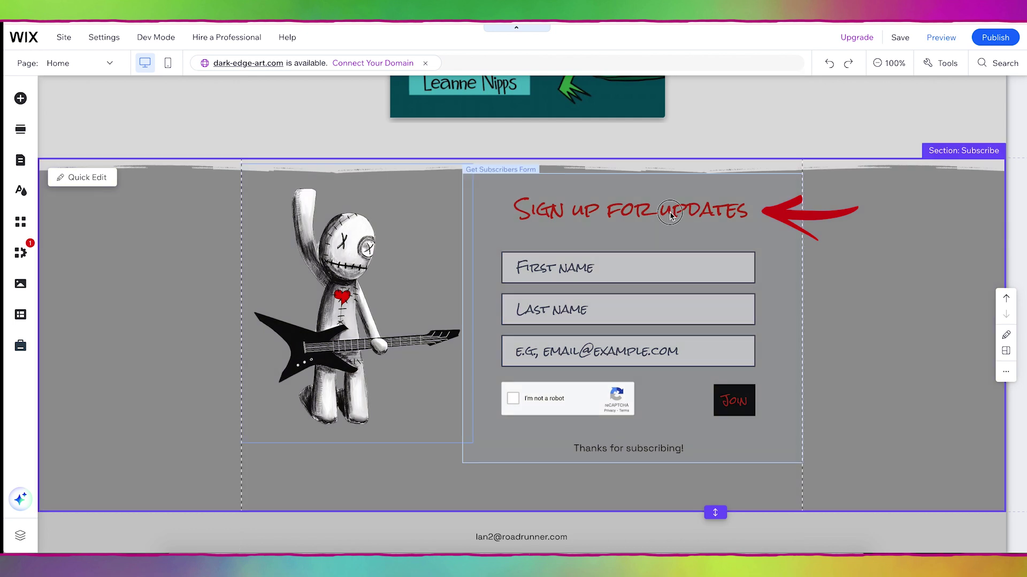
pyautogui.click(670, 213)
pyautogui.doubleClick(670, 212)
pyautogui.write('Snag Yo')
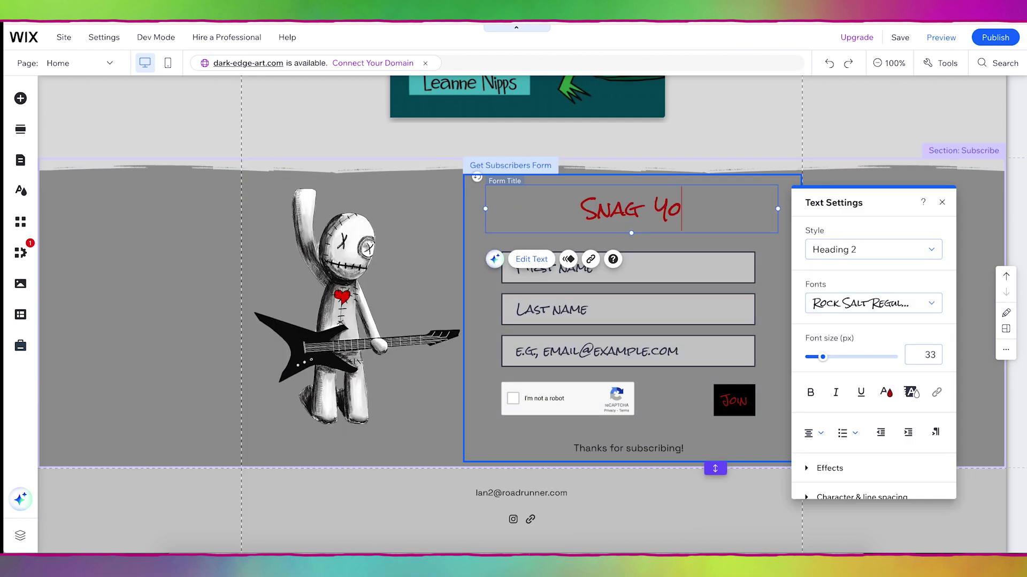
pyautogui.write('ur Free Gift!')
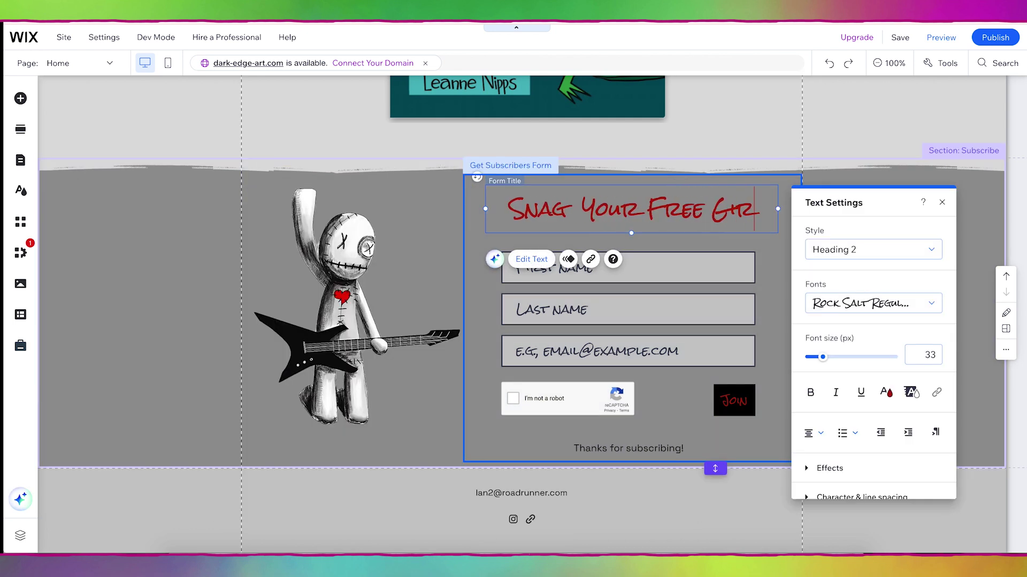
pyautogui.moveTo(693, 264); pyautogui.dragTo(691, 277)
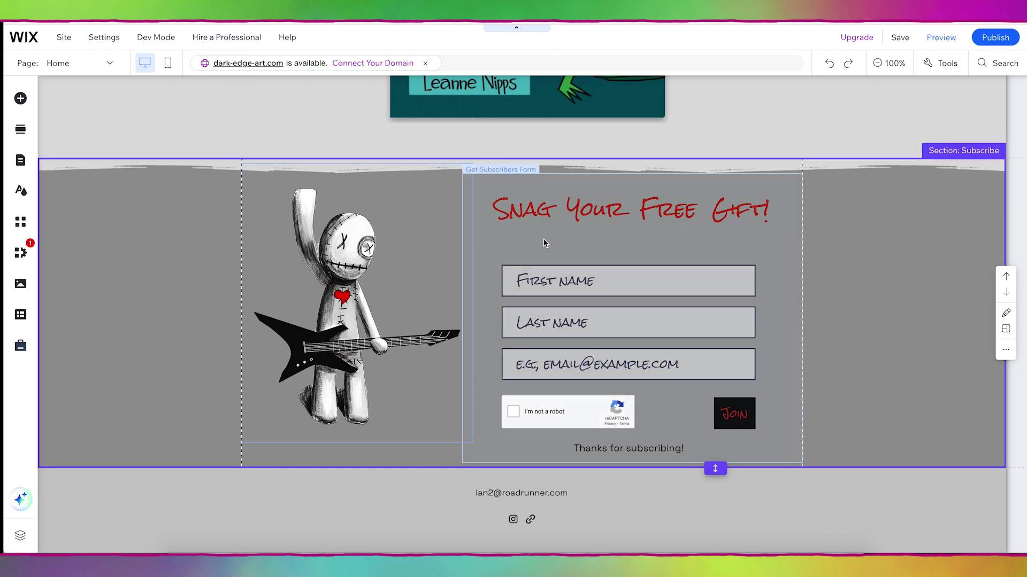
# Step: Add a paragraph above the fields promising subscribers a free coloring page
pyautogui.click(543, 242)
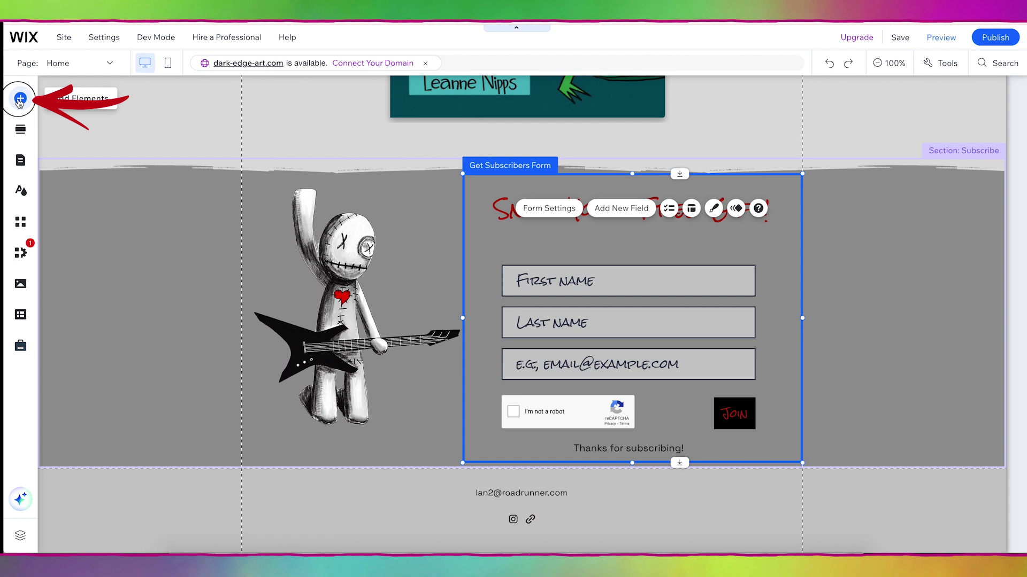
pyautogui.click(19, 100)
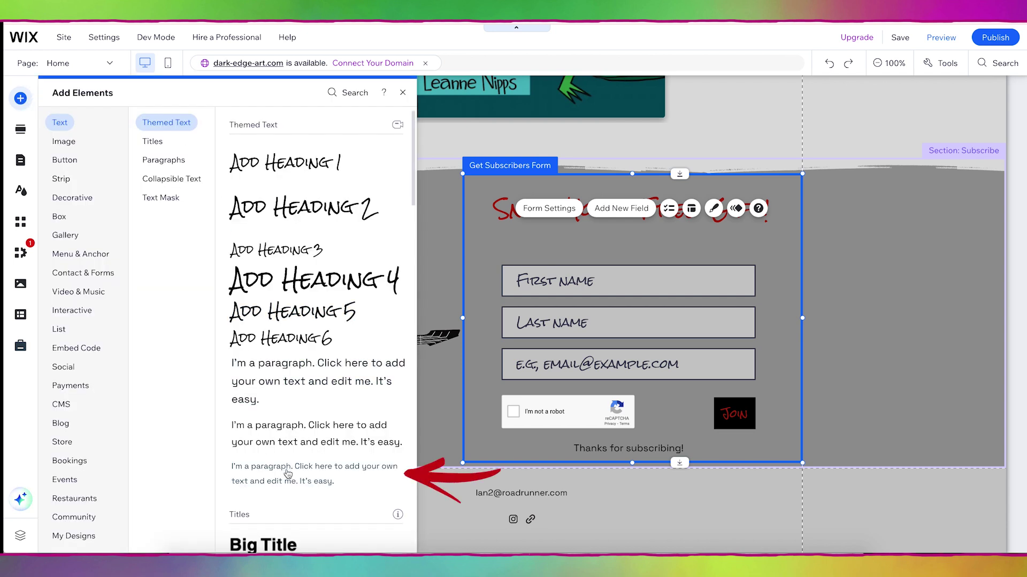
pyautogui.moveTo(288, 473); pyautogui.dragTo(687, 250)
pyautogui.write('Sig')
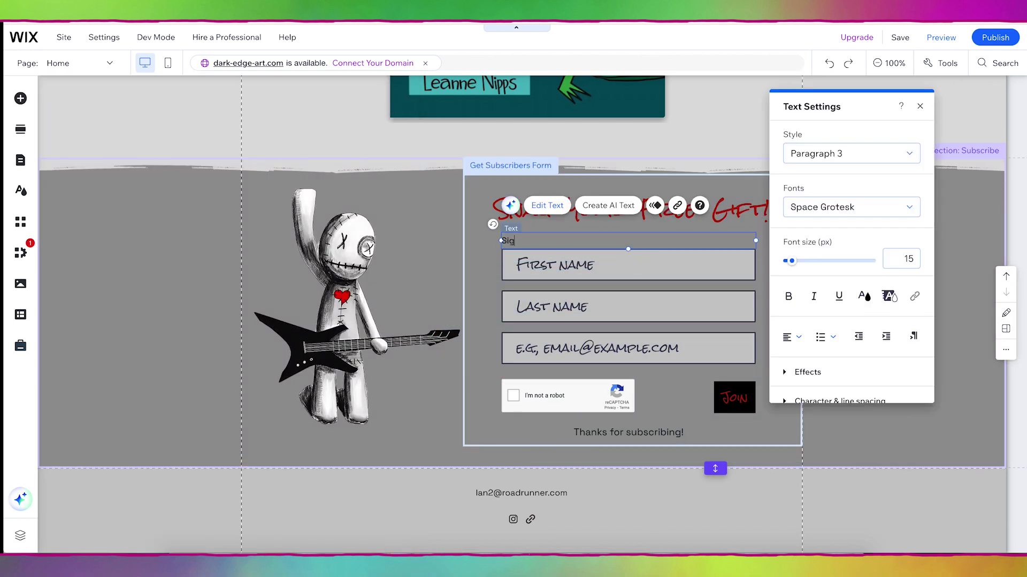
pyautogui.write("n up for my mail ing list and I'll send you a free coloring page! Just fill out the info below and check your inbox for your free gift!")
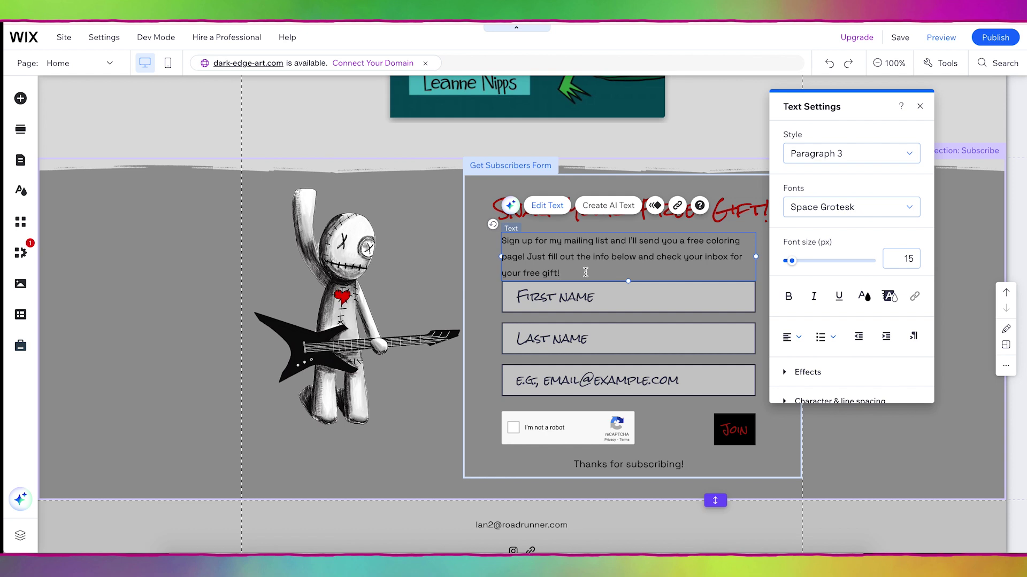
# Step: Append 'with Freebie' to the form name in its settings, making it 'Subscribe Form with Freebie'
pyautogui.scroll(-1, 644, 196)
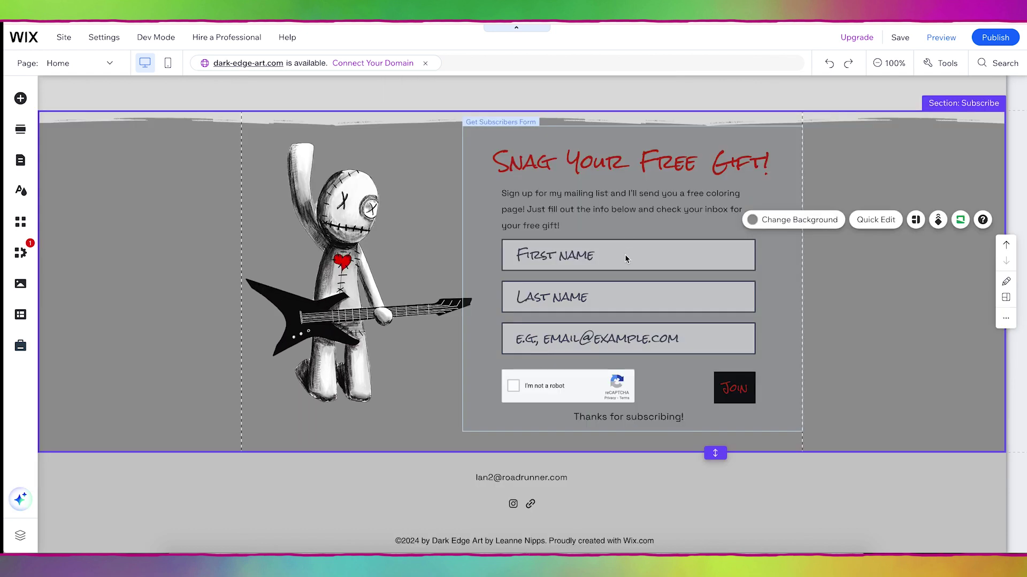
pyautogui.click(628, 226)
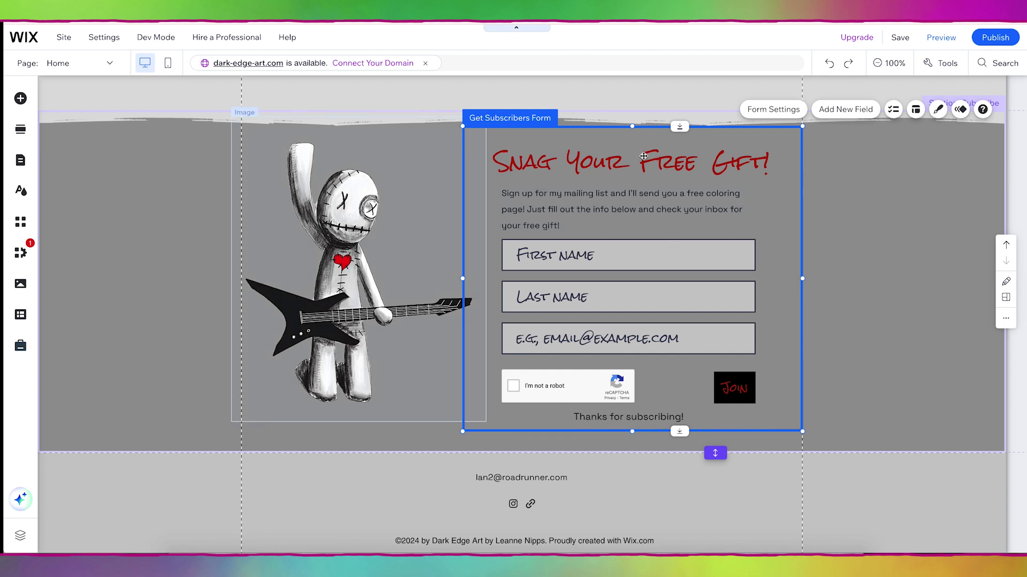
pyautogui.click(786, 110)
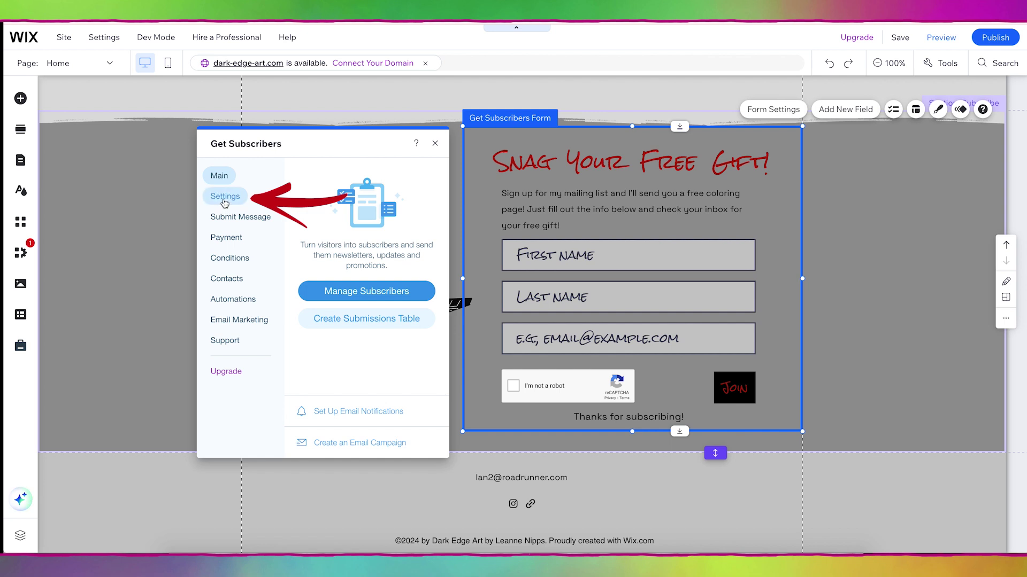
pyautogui.click(224, 199)
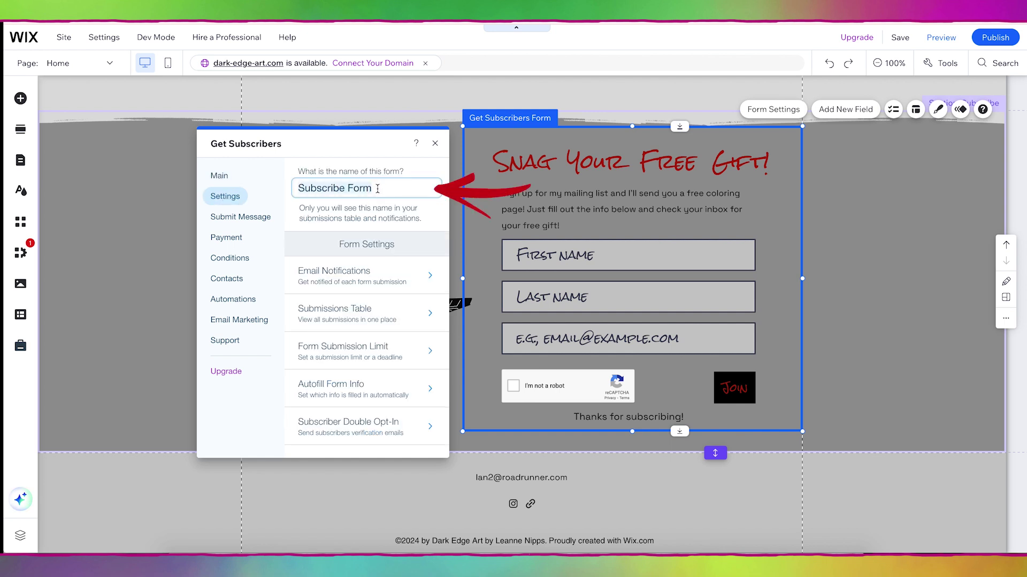
pyautogui.click(388, 188)
pyautogui.write('with Freebie')
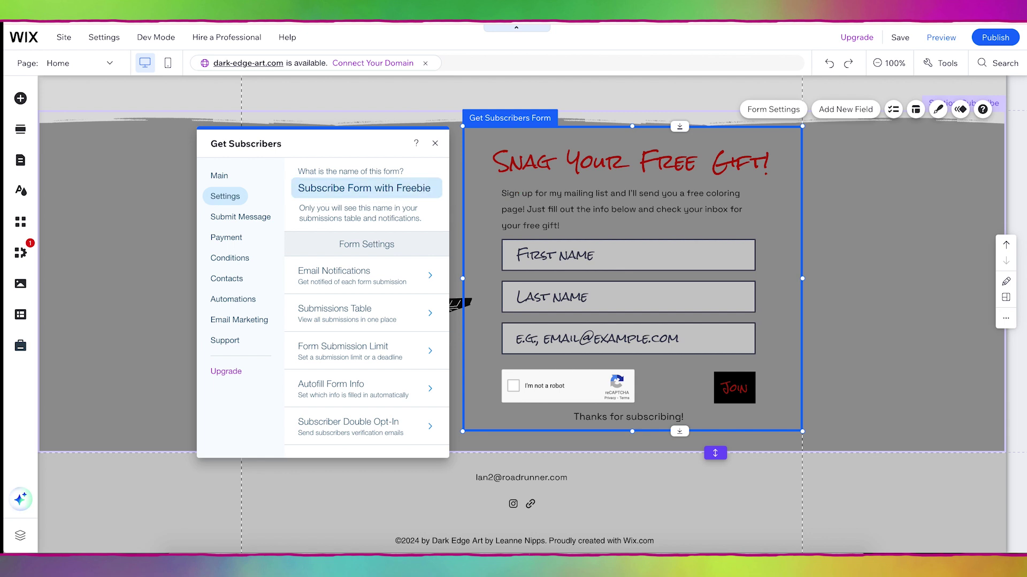
pyautogui.click(220, 176)
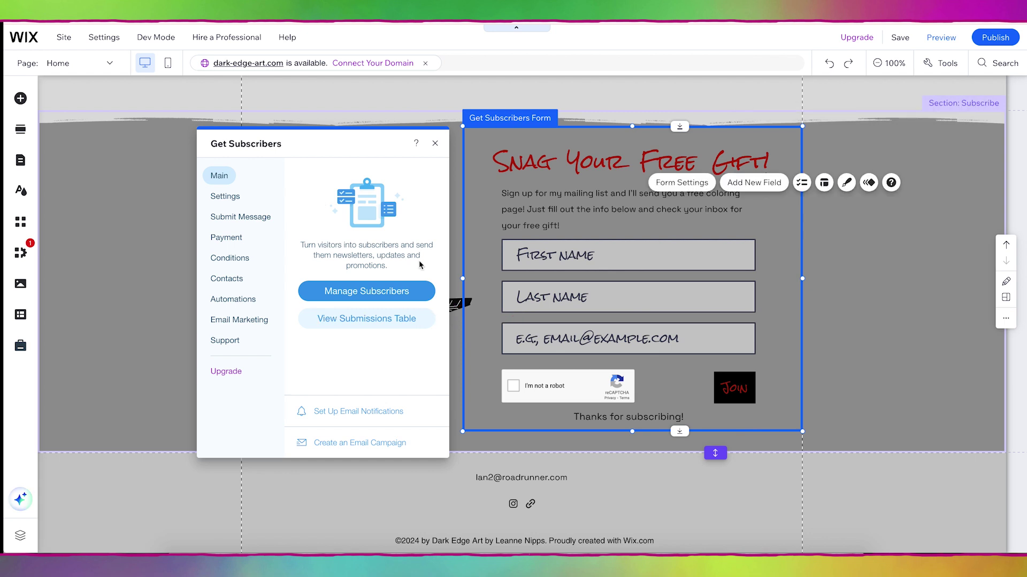
pyautogui.click(435, 144)
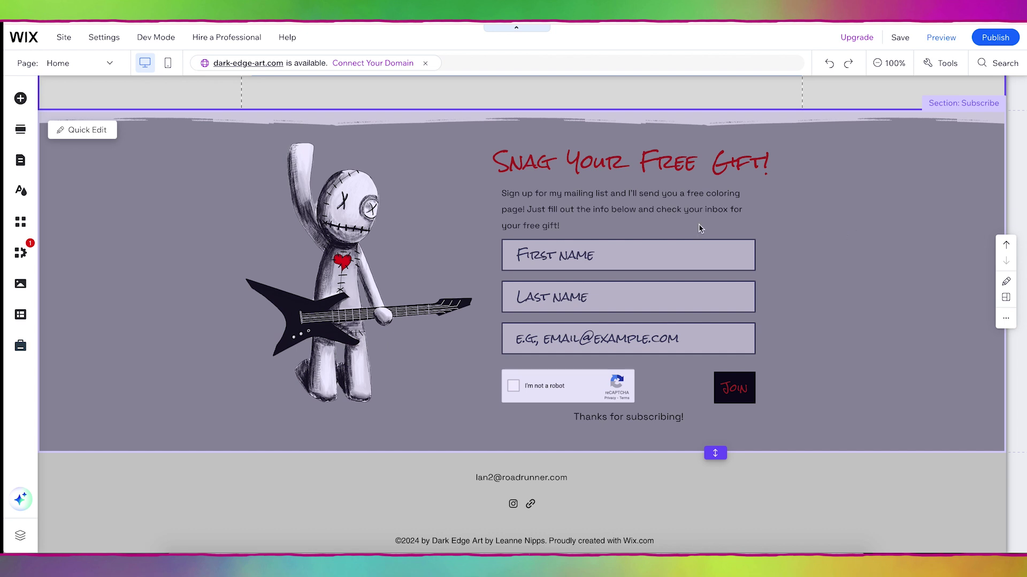
# Step: Return to the Dark Edge Art dashboard and go to its Automations page
pyautogui.click(23, 39)
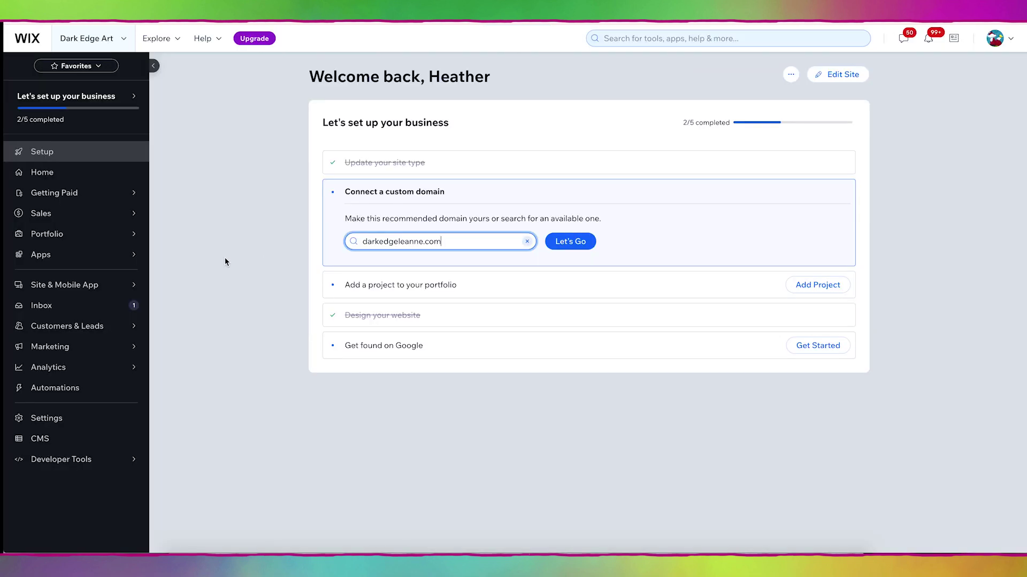
pyautogui.click(75, 393)
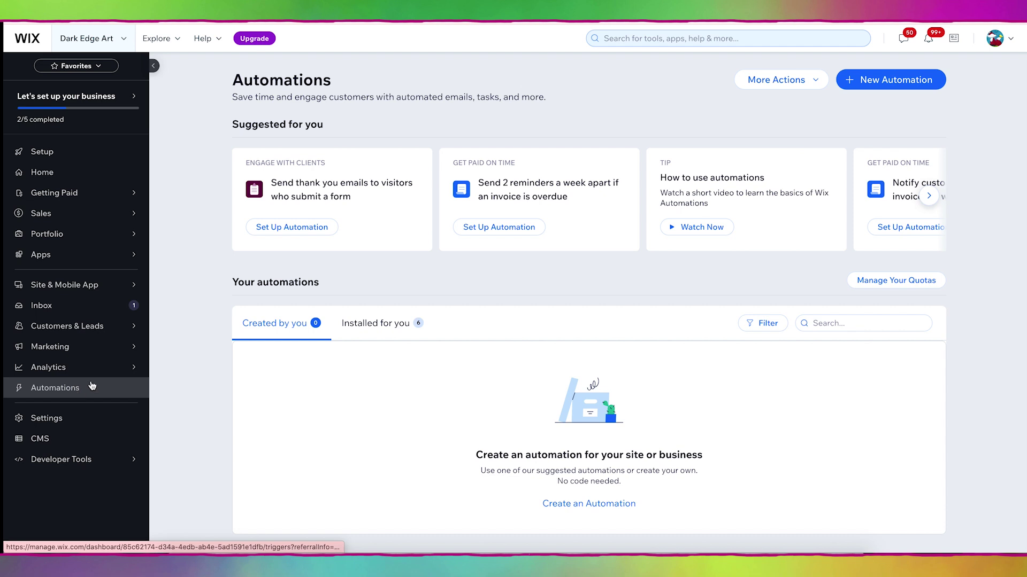
# Step: Start a blank automation named 'Freebie Thank You Email' with Wix Forms as its trigger
pyautogui.click(887, 83)
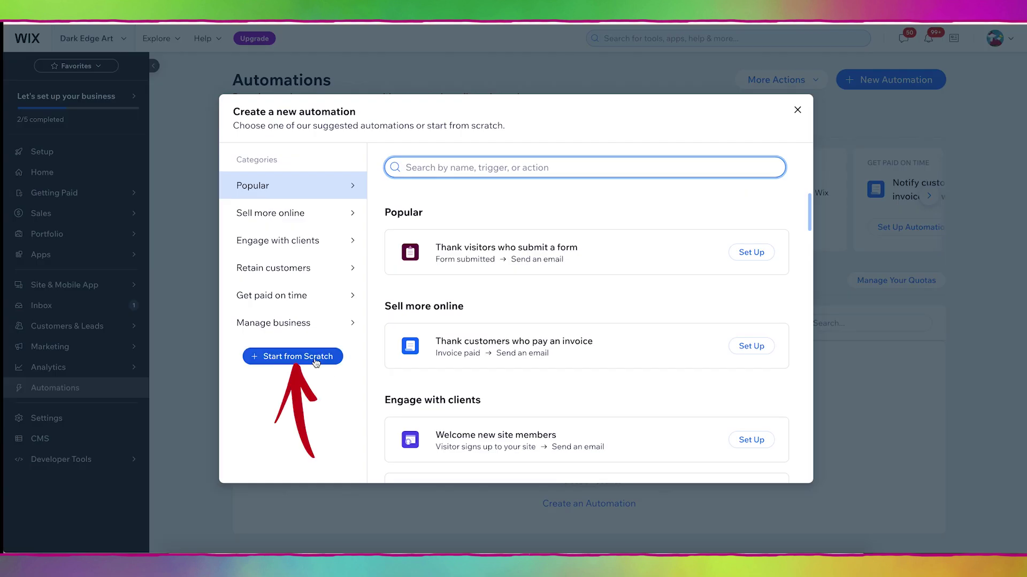
pyautogui.click(285, 362)
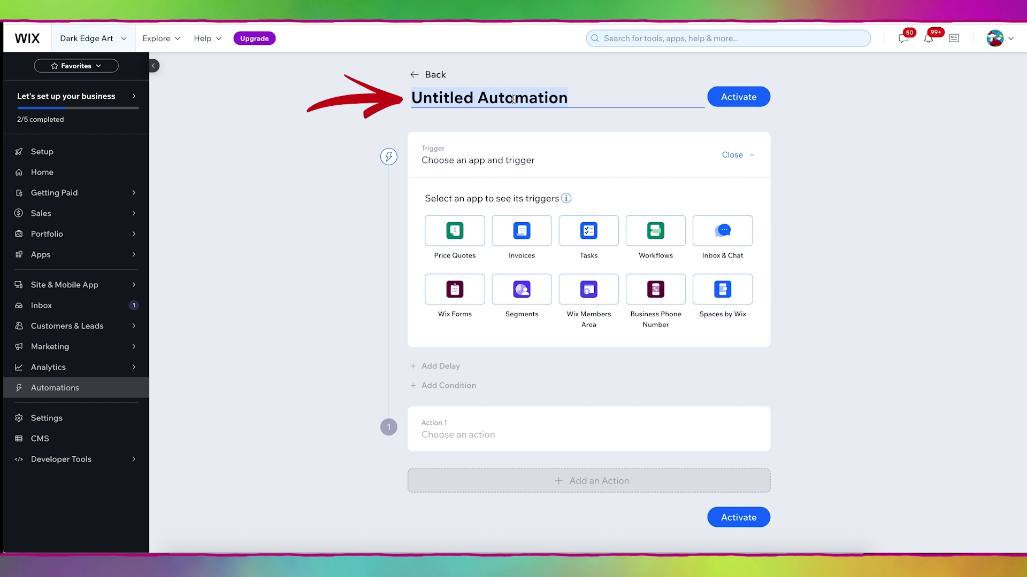
pyautogui.write('Freebie T')
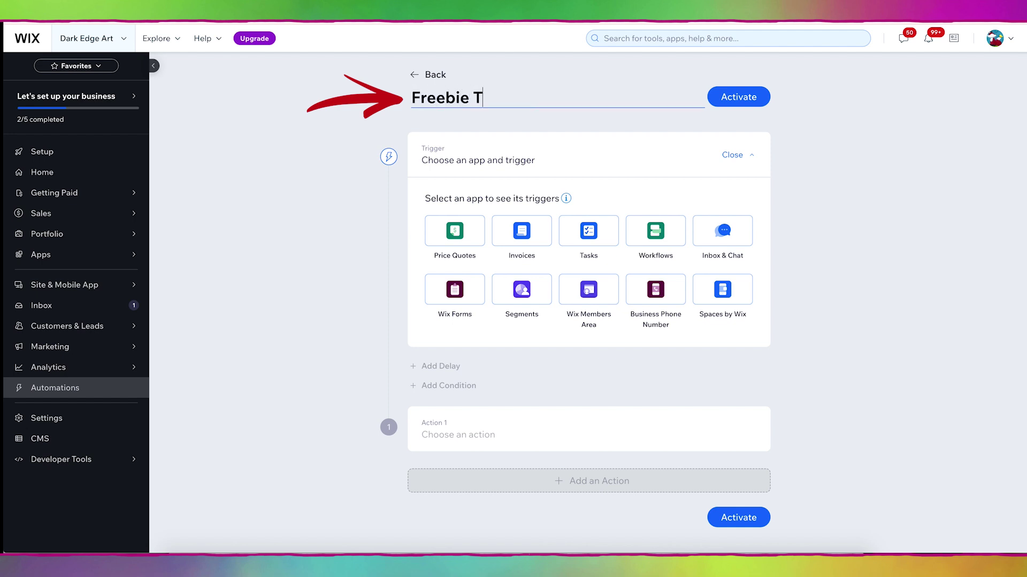
pyautogui.write('hank You Email')
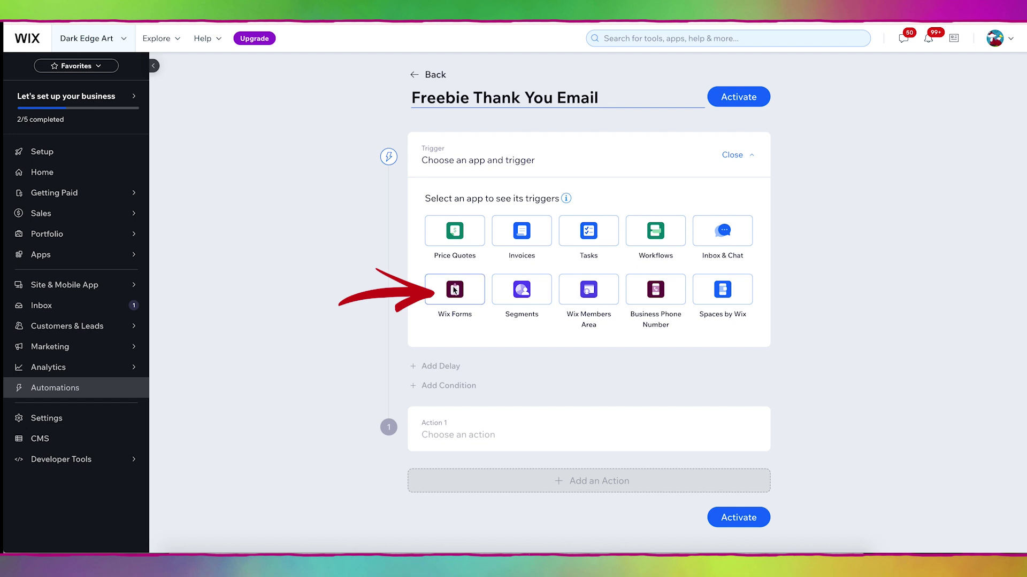
pyautogui.click(454, 289)
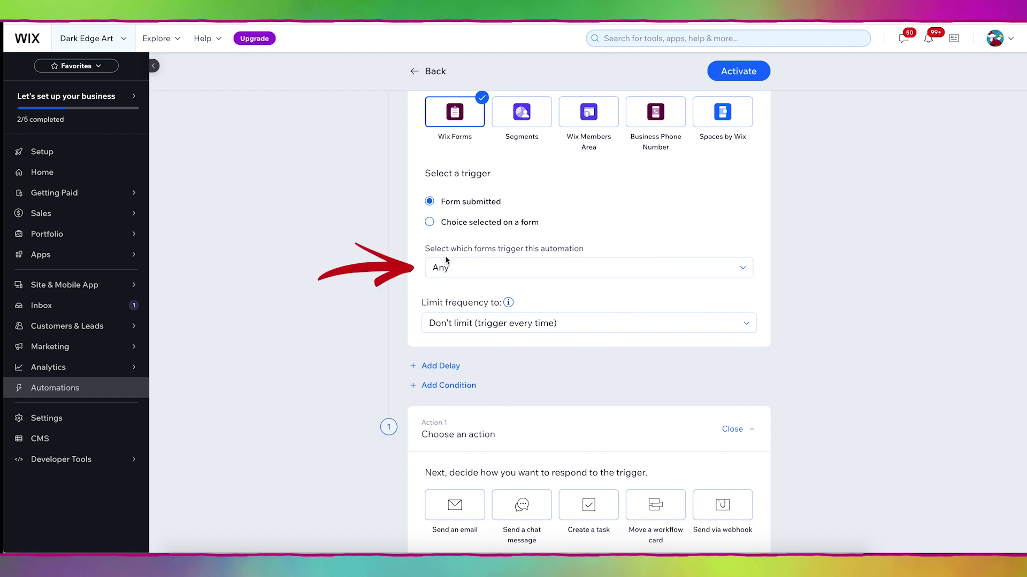
# Step: Restrict the trigger to the specific form 'Subscribe Form with Freebie'
pyautogui.click(561, 267)
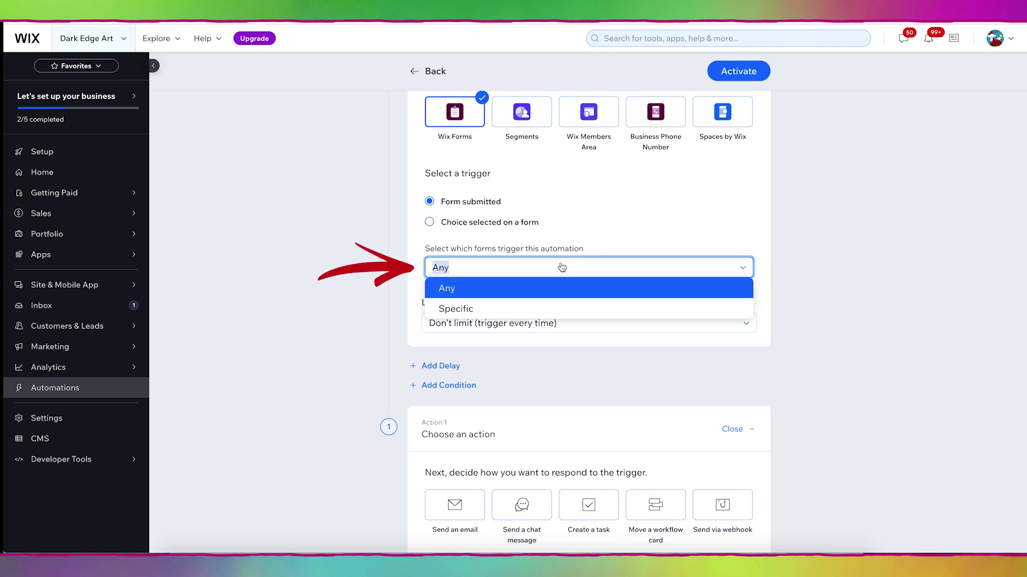
pyautogui.click(545, 309)
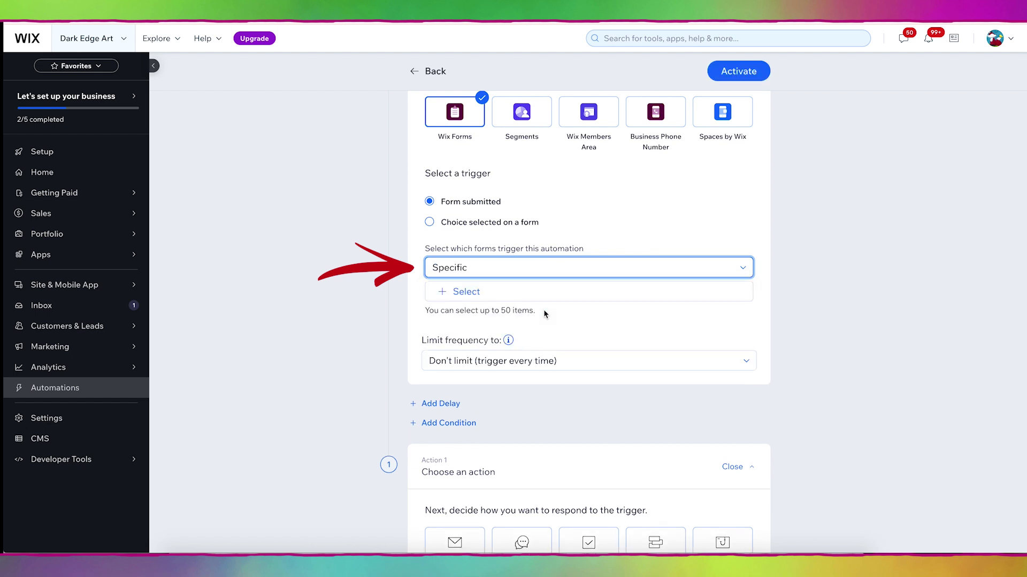
pyautogui.click(458, 296)
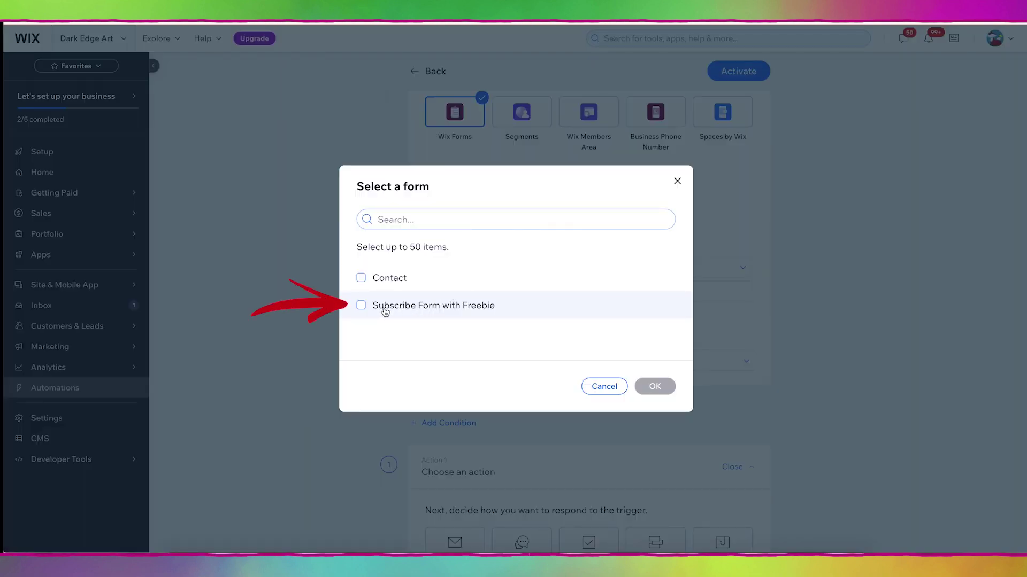
pyautogui.click(381, 308)
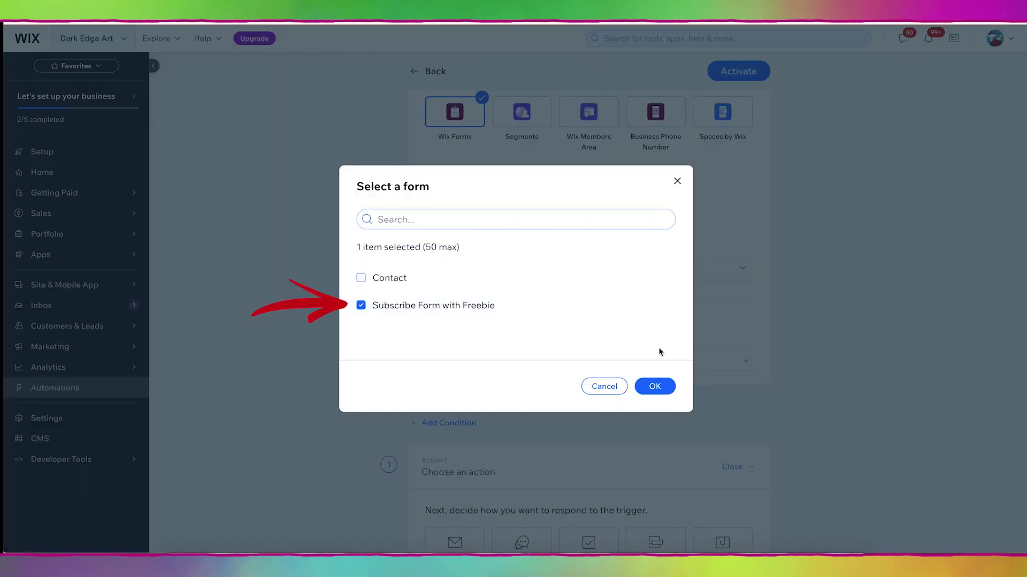
pyautogui.click(655, 387)
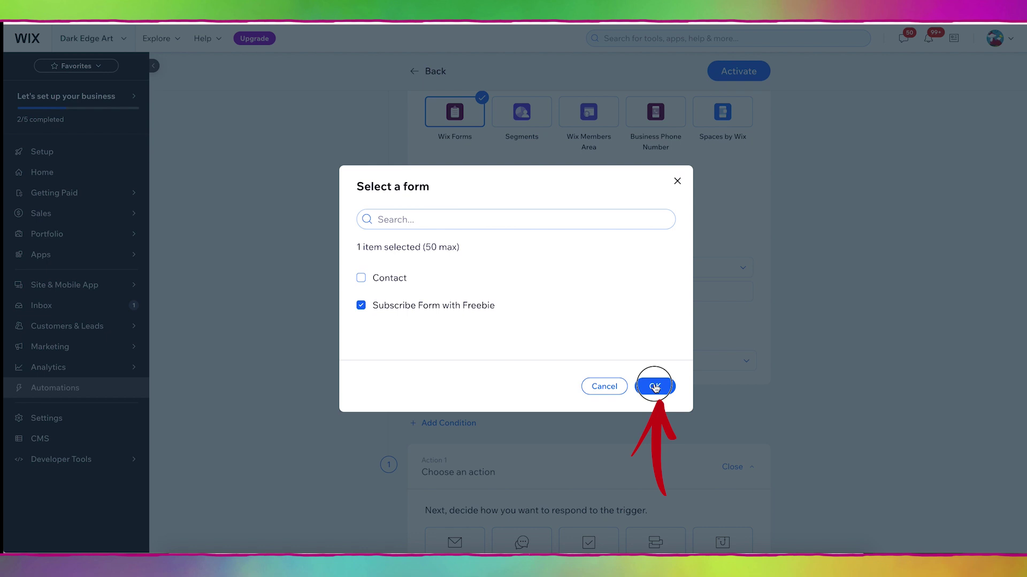
# Step: Limit the trigger frequency to Once per contact
pyautogui.scroll(-2, 792, 328)
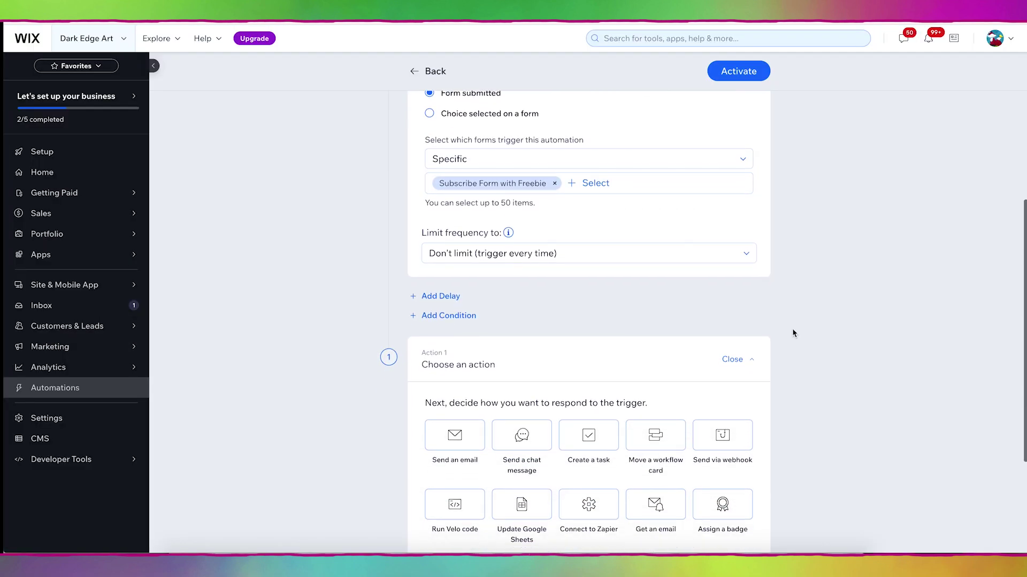
pyautogui.click(552, 256)
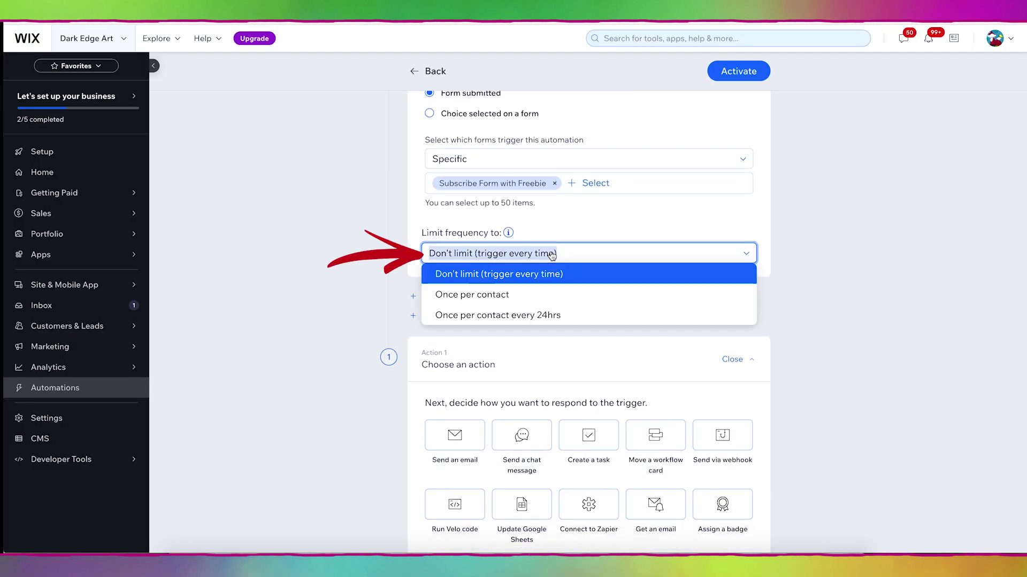
pyautogui.click(528, 297)
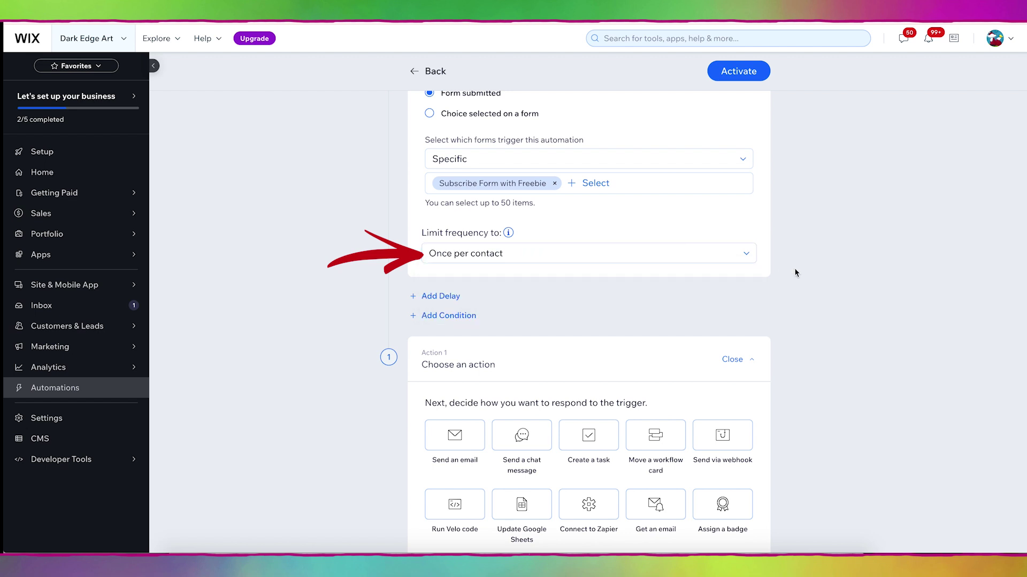
# Step: Choose 'Send an email' as the action, showing the no-reply sender and 'Thanks For Getting in Touch' template
pyautogui.scroll(-3, 795, 273)
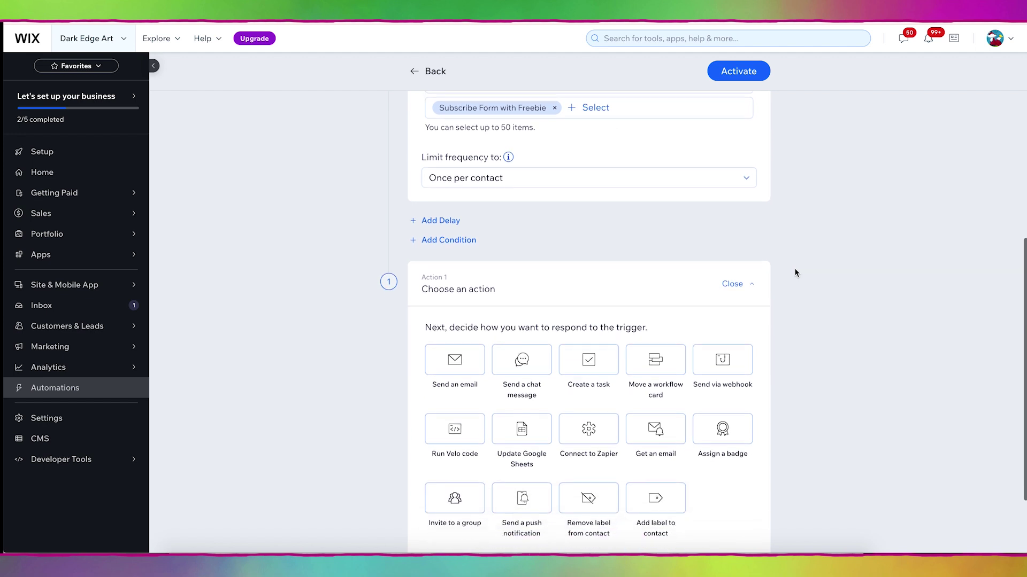
pyautogui.scroll(-1, 795, 273)
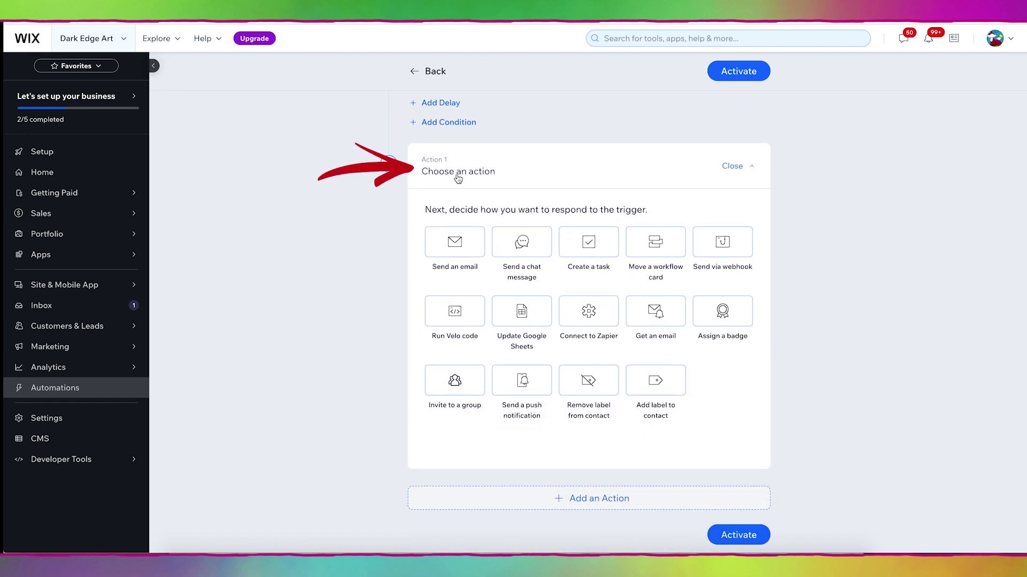
pyautogui.click(457, 245)
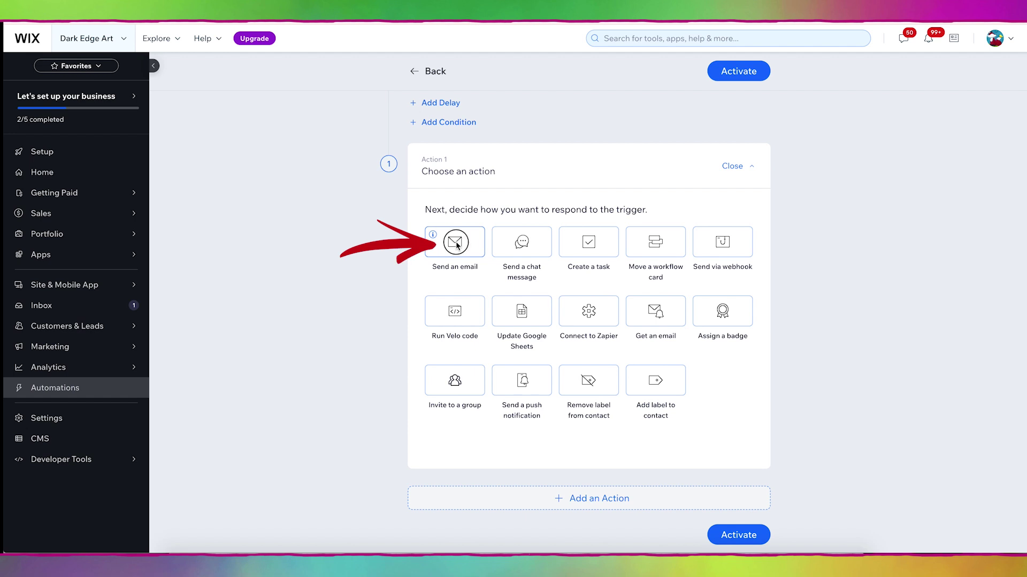
pyautogui.scroll(-5, 791, 323)
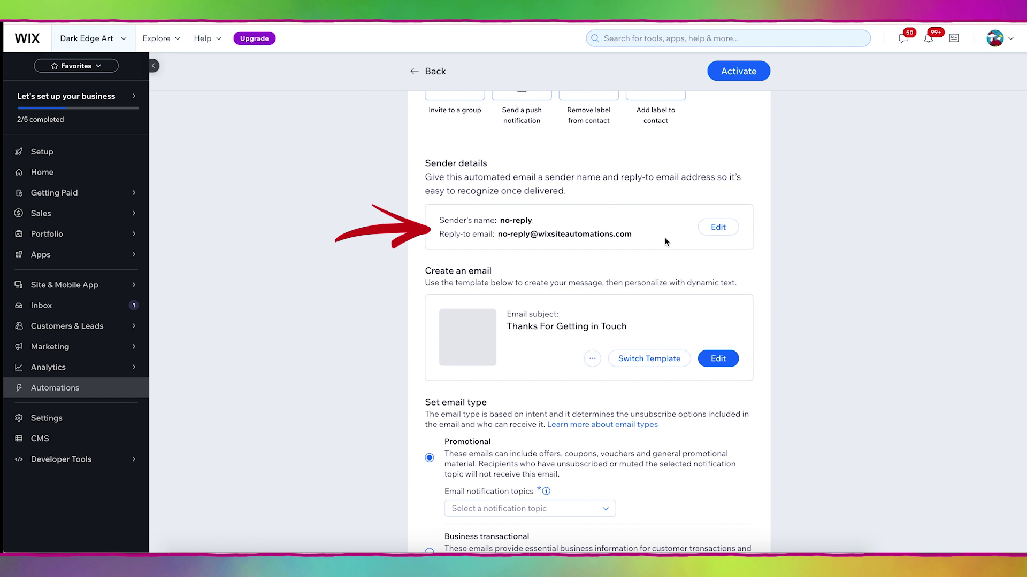
# Step: Replace the sender name and reply-to email with the site owner's, save, and enter the confirmation code
pyautogui.click(717, 227)
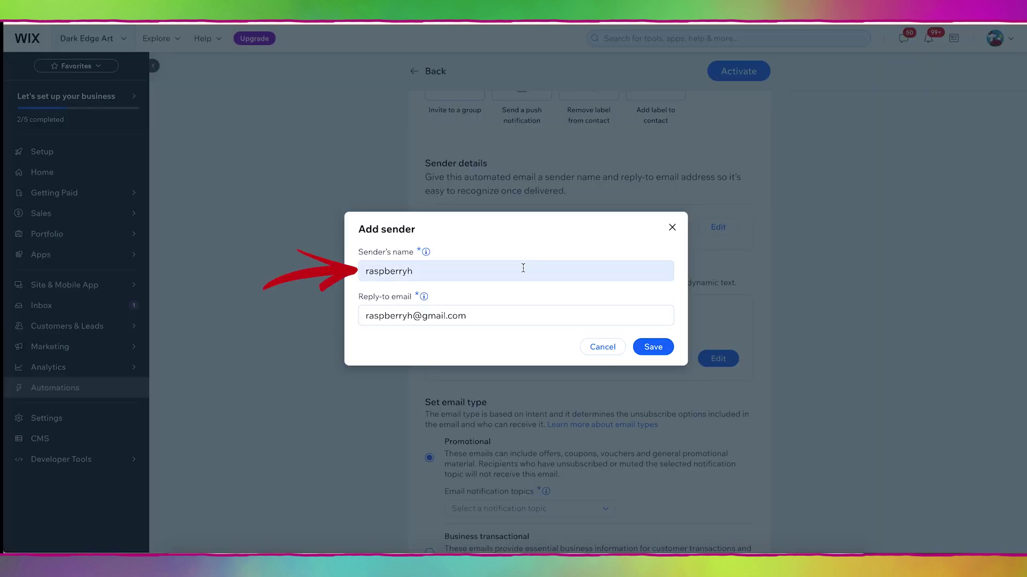
pyautogui.doubleClick(523, 268)
pyautogui.moveTo(522, 268); pyautogui.dragTo(524, 266)
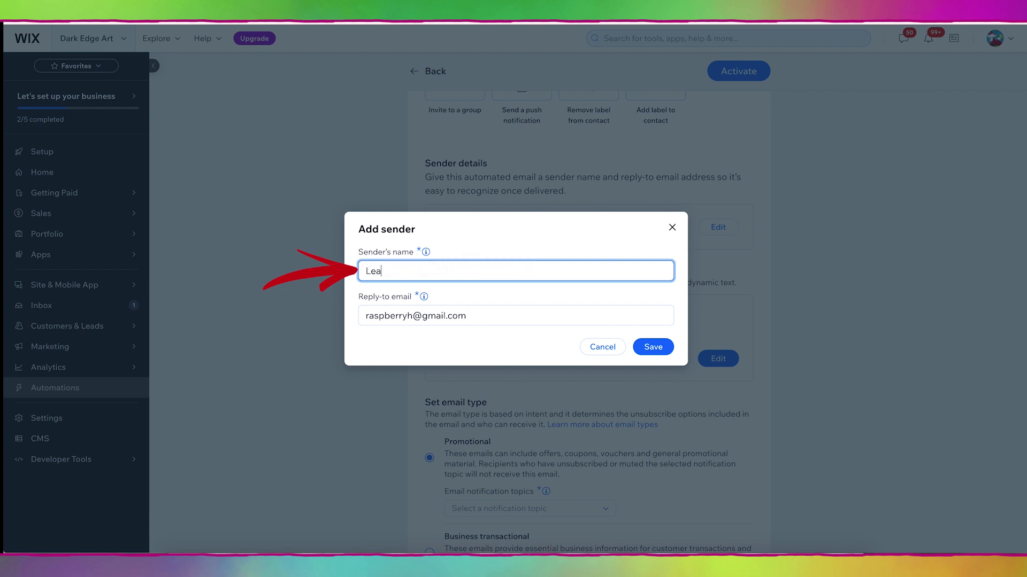
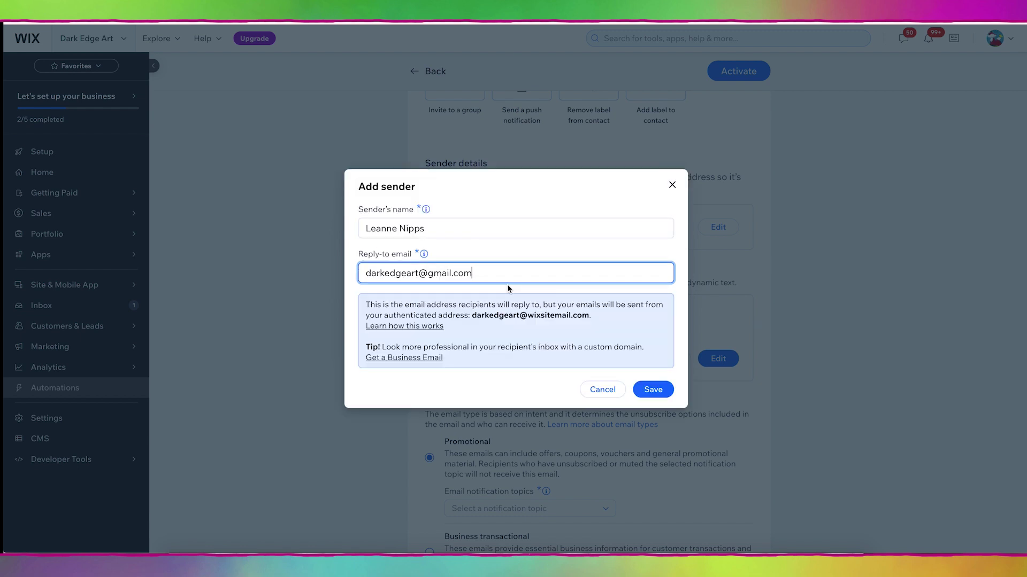
pyautogui.click(508, 289)
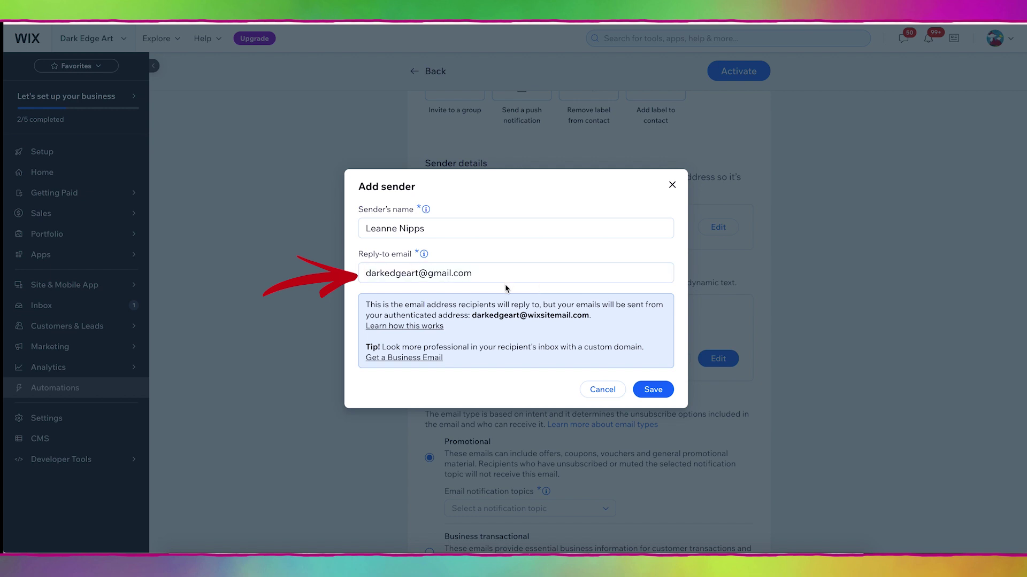
pyautogui.click(653, 392)
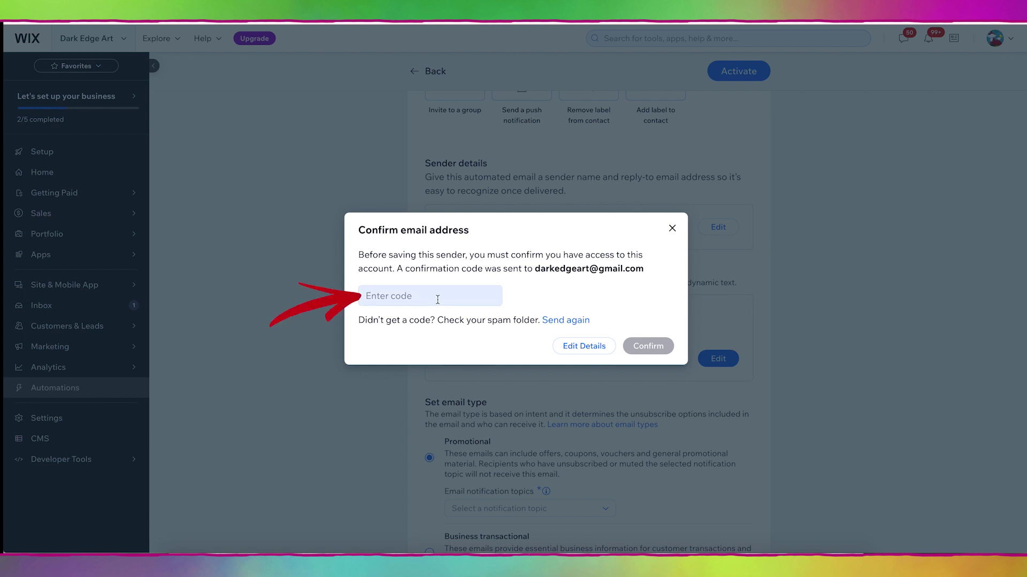
pyautogui.click(423, 301)
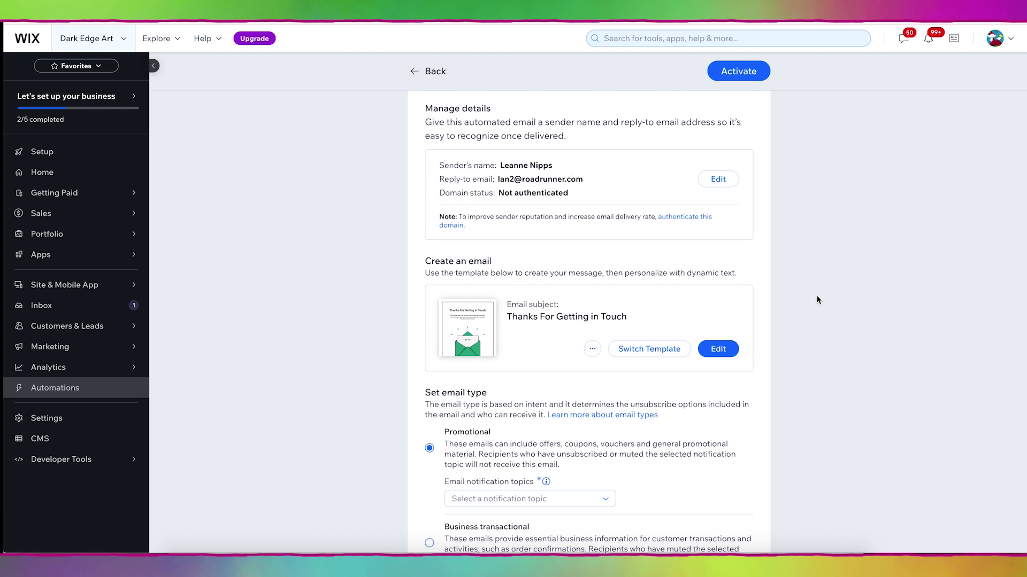
pyautogui.scroll(-3, 816, 300)
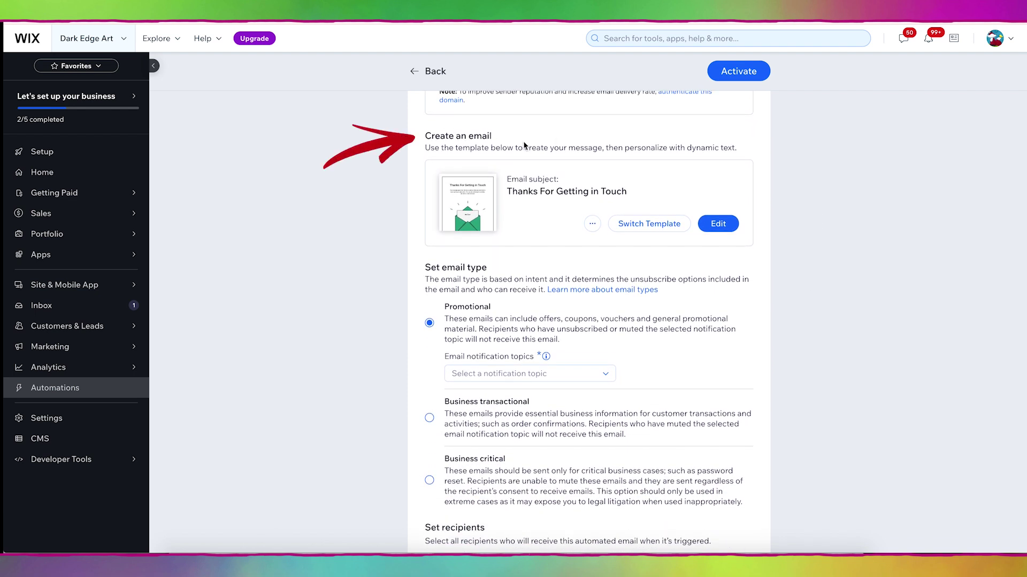
# Step: Set the subject 'Here's Your Free Gift from Dark Edge Art!' and preview text 'Thanks for subscribing to my newsletter! Here is your free coloring page!'
pyautogui.click(717, 227)
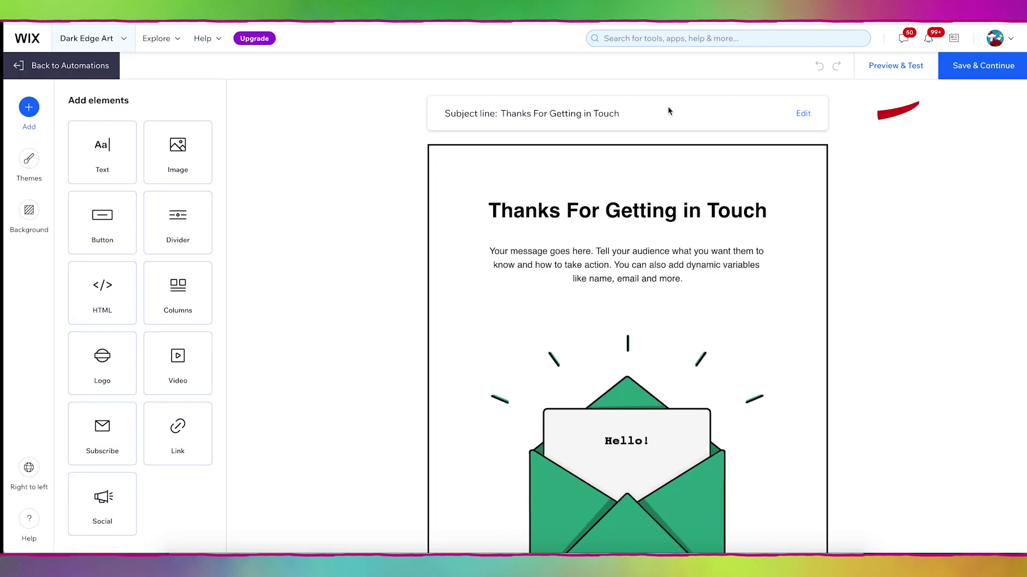
pyautogui.click(803, 117)
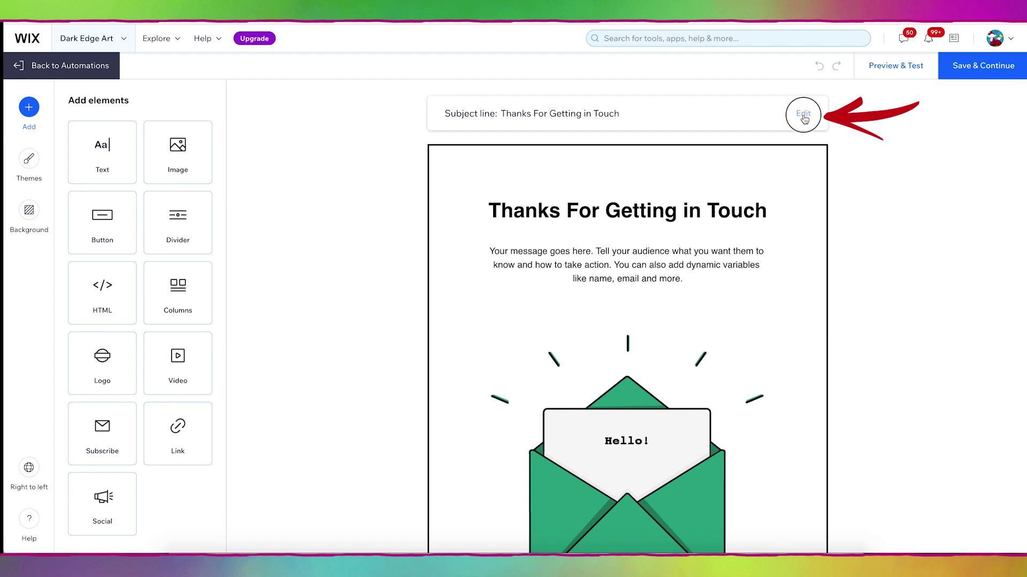
pyautogui.write("Here's ")
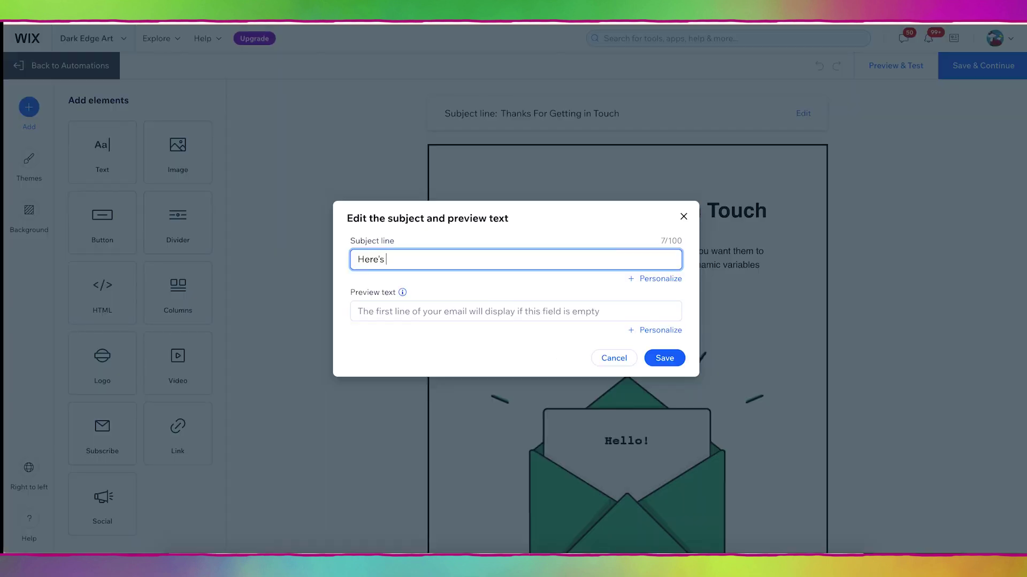
pyautogui.write('Your Free Gift from Dark Edge Art!')
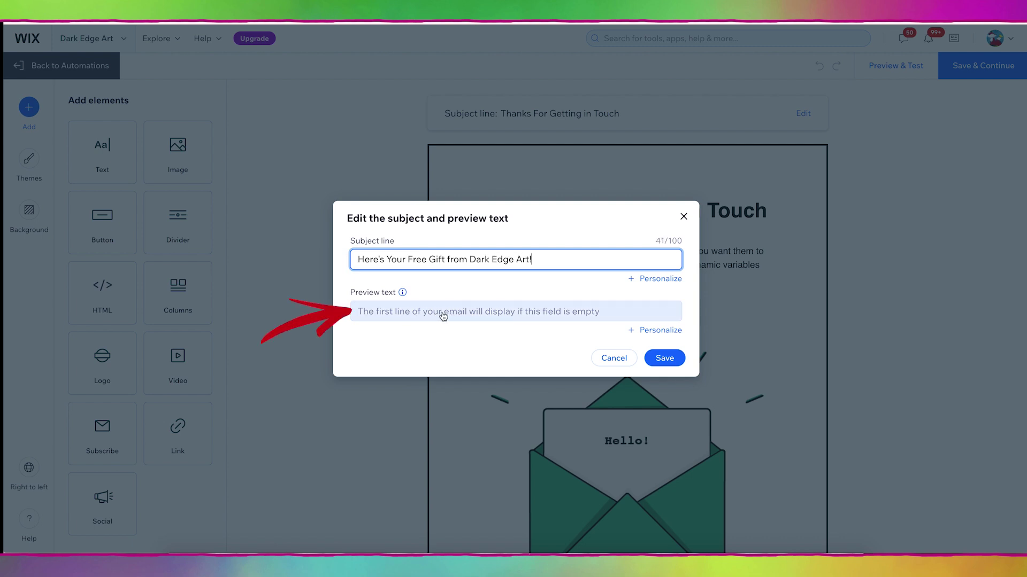
pyautogui.click(471, 317)
pyautogui.write('Thanks for subscri')
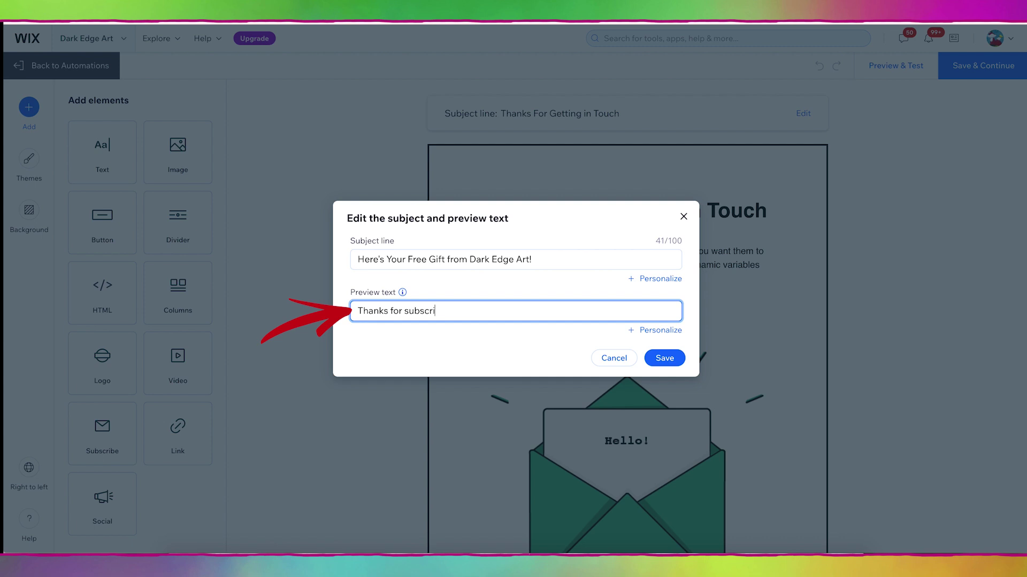
pyautogui.write('bing to my newsletter! Here is')
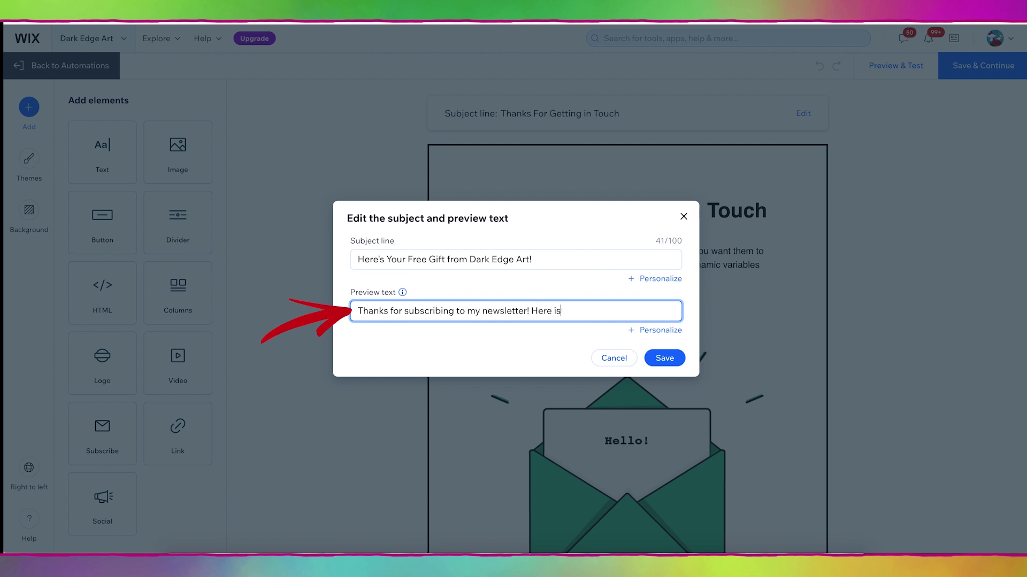
pyautogui.write(' your free coloring page!')
pyautogui.click(663, 359)
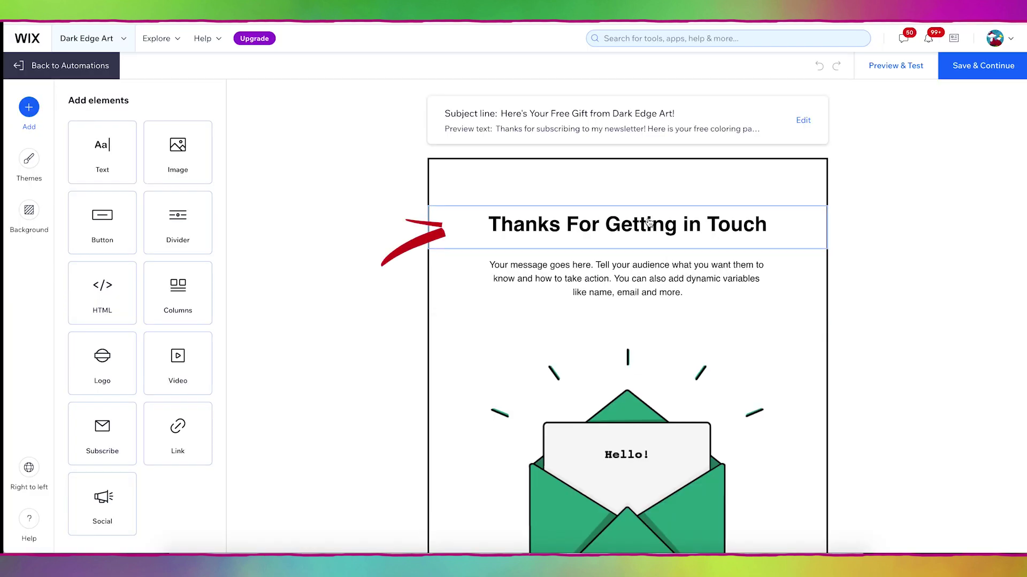
# Step: Change the main heading to 'Thank you for subscribing!' and open its font list
pyautogui.click(488, 214)
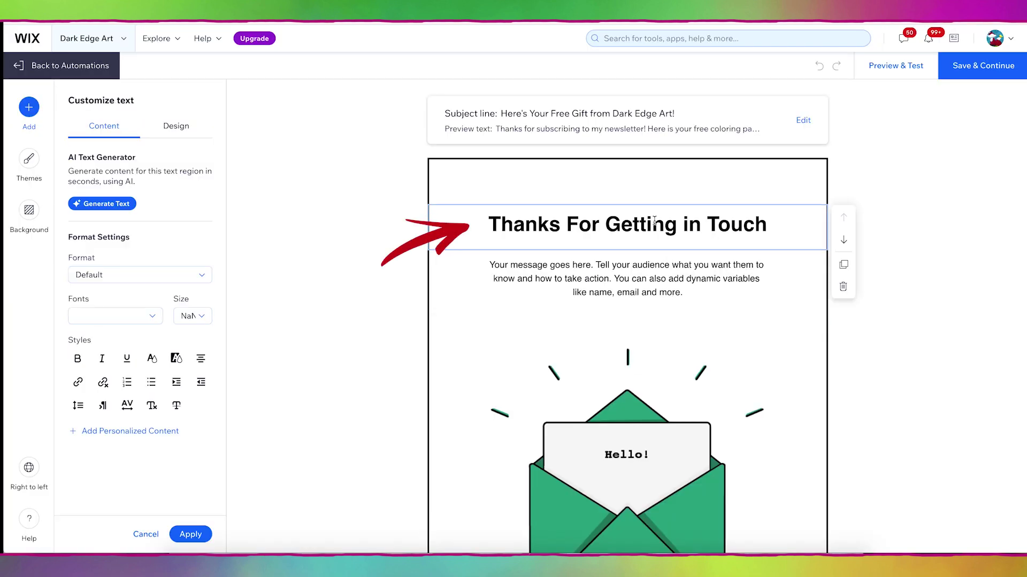
pyautogui.moveTo(767, 225); pyautogui.dragTo(488, 214)
pyautogui.write('Thank you')
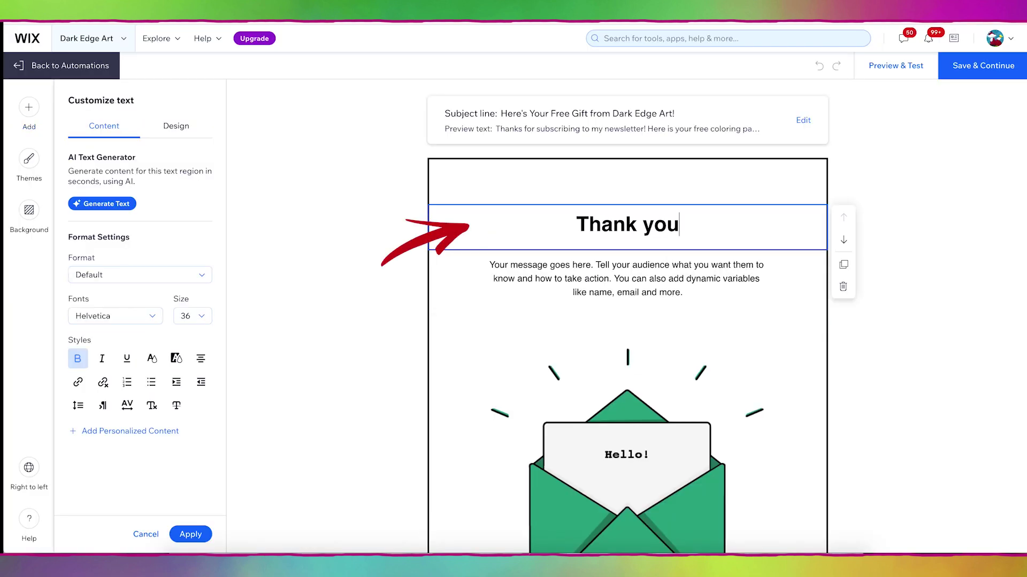
pyautogui.write(' for subscribing!')
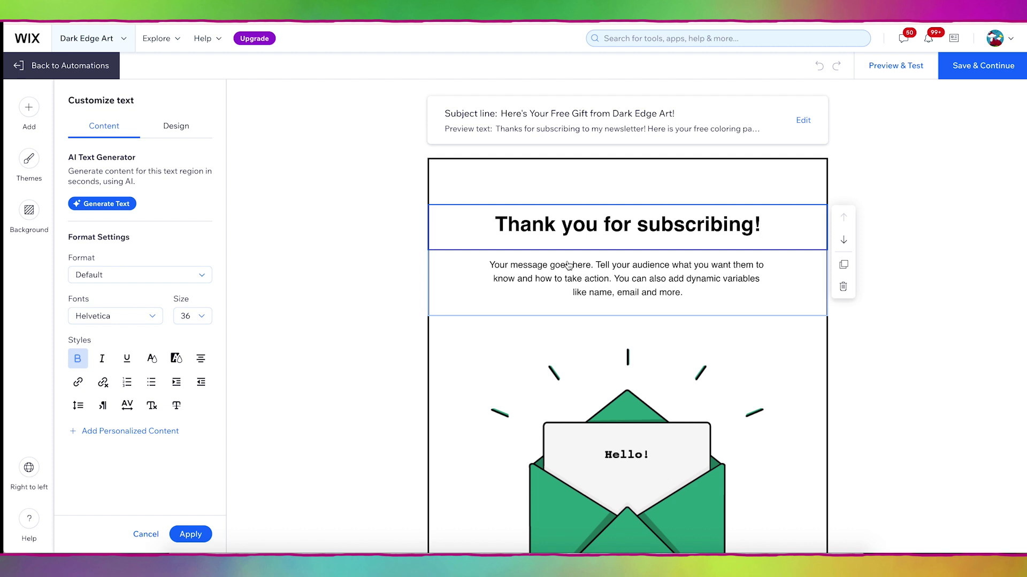
pyautogui.moveTo(764, 224); pyautogui.dragTo(497, 223)
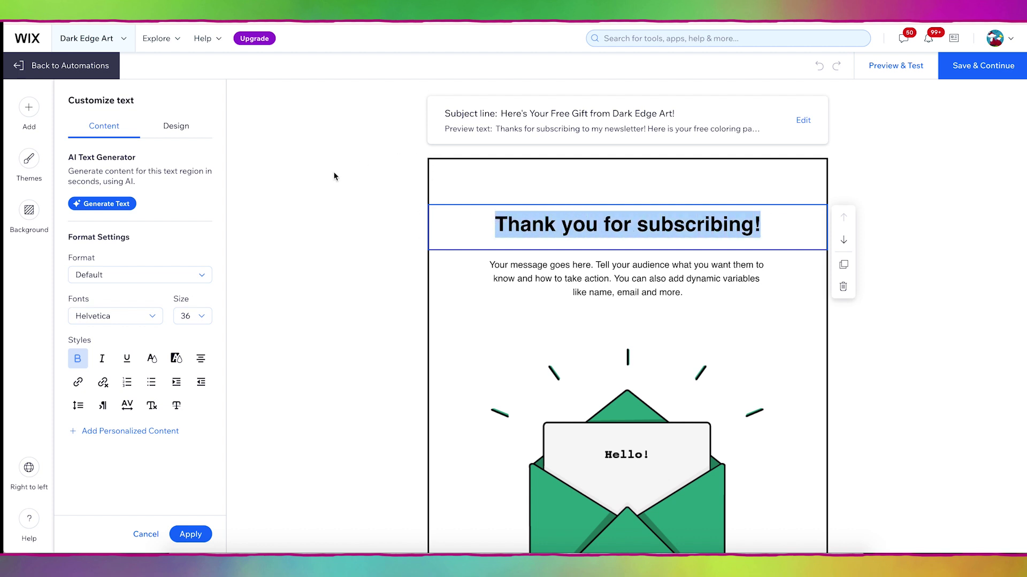
pyautogui.click(147, 320)
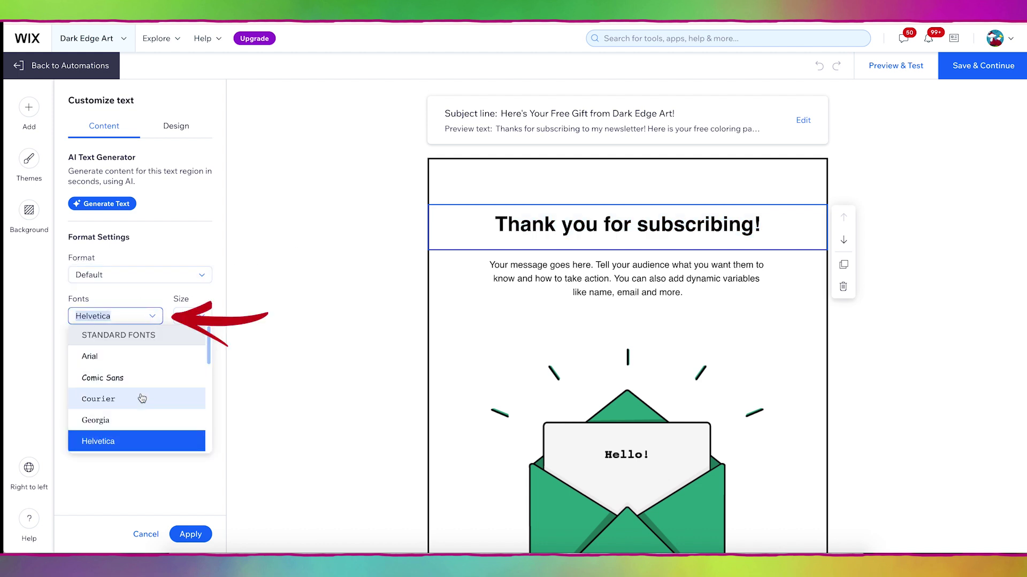
pyautogui.scroll(-2, 142, 398)
pyautogui.scroll(-8, 142, 398)
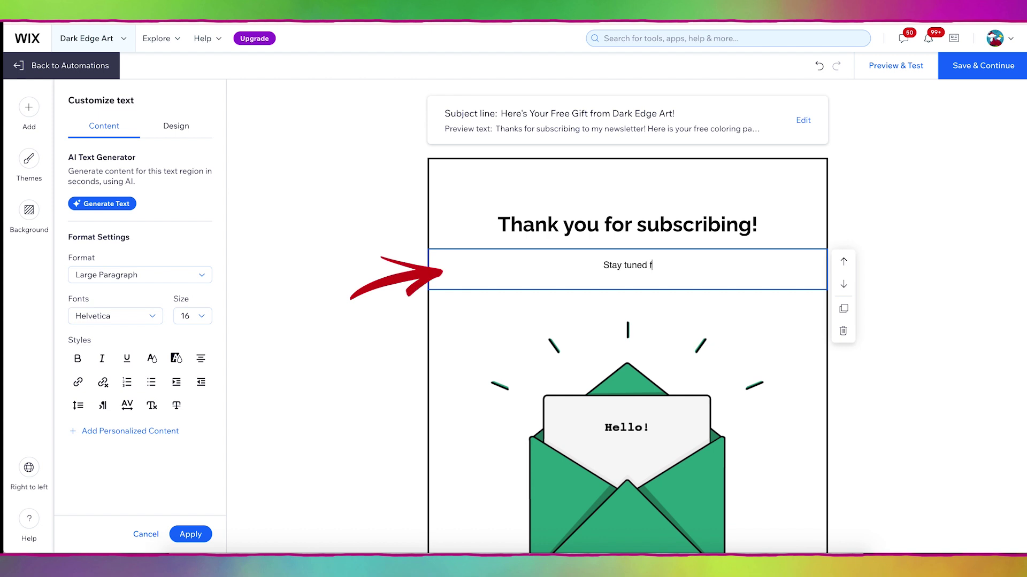
# Step: Rewrite the body text about updates on events, book releases and new projects, adding 'Here's your free gift!' below
pyautogui.write('or updates')
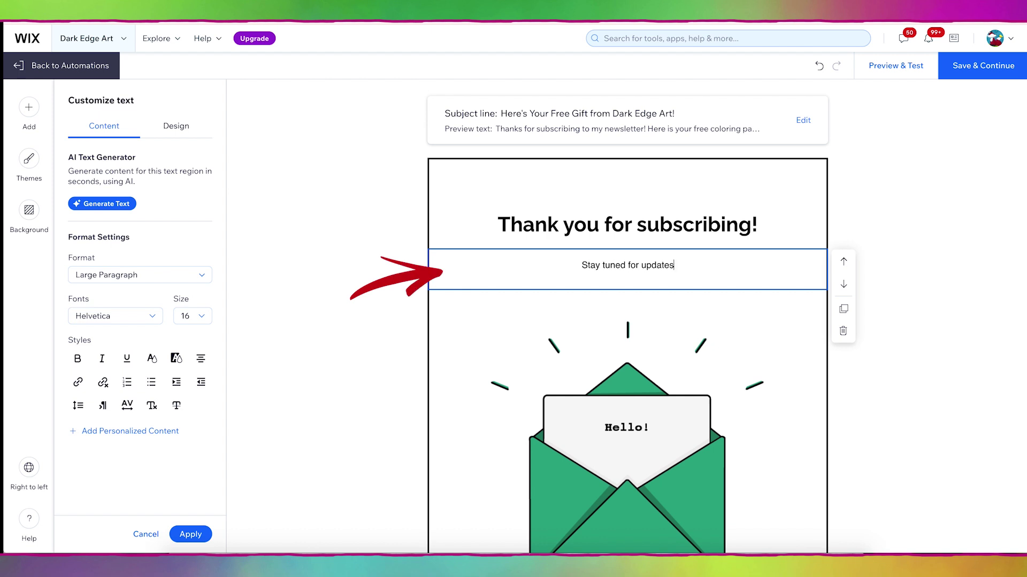
pyautogui.write(' on events, new')
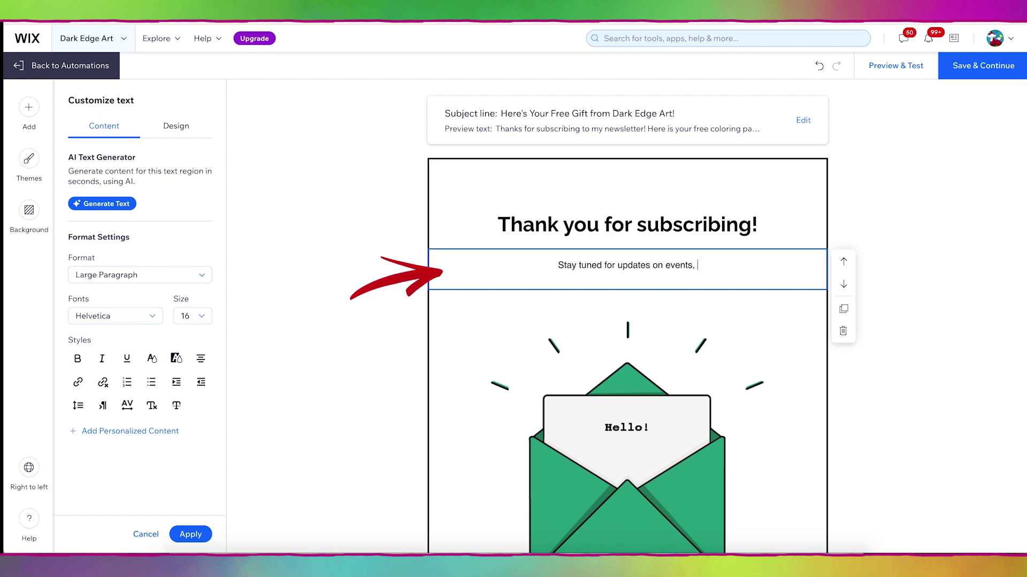
pyautogui.press('BackSpace')
pyautogui.press('BackSpace')
pyautogui.press('BackSpace')
pyautogui.press('BackSpace')
pyautogui.write('book')
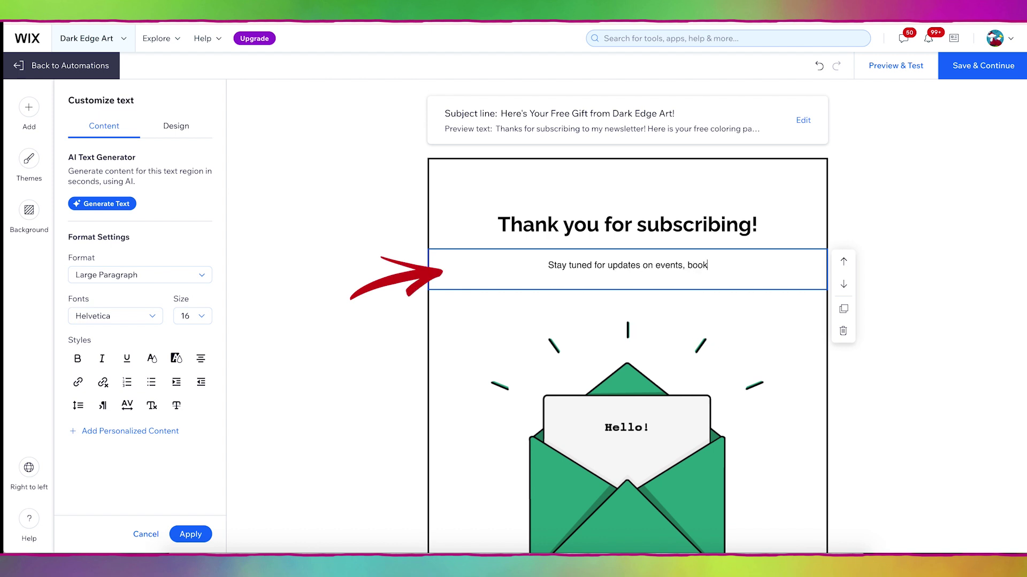
pyautogui.write(' releases, and new projects! H')
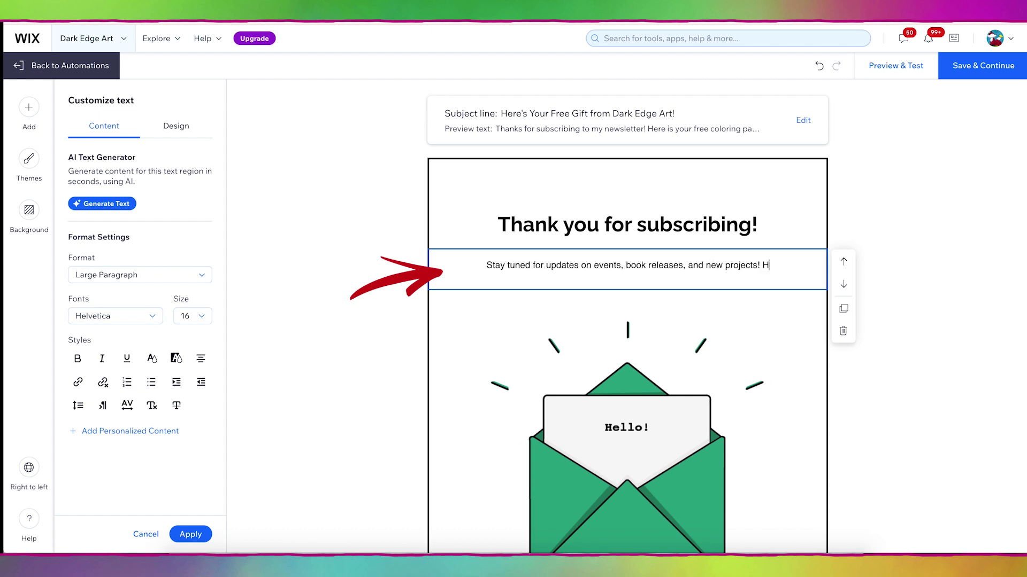
pyautogui.press('Return')
pyautogui.write("Here's your free gift!")
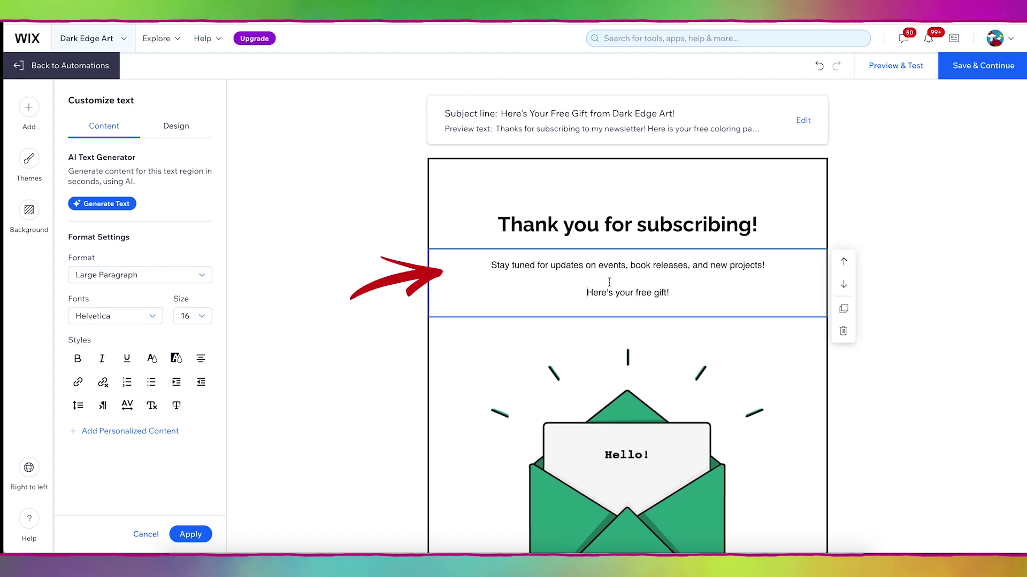
pyautogui.scroll(-3, 609, 282)
pyautogui.click(537, 225)
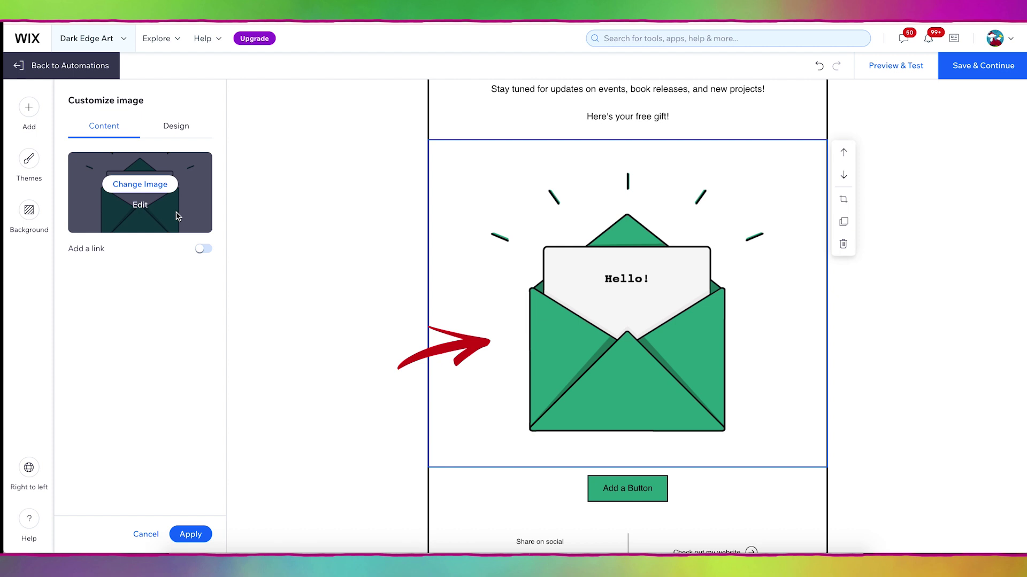
# Step: Replace the envelope picture with the skull apple core artwork, background auto-removed
pyautogui.click(145, 186)
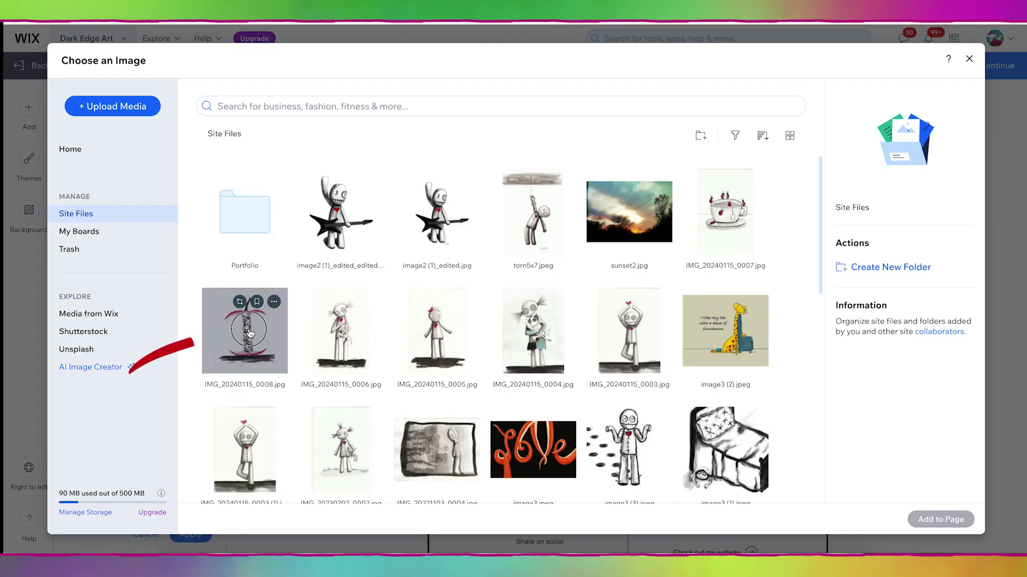
pyautogui.click(245, 330)
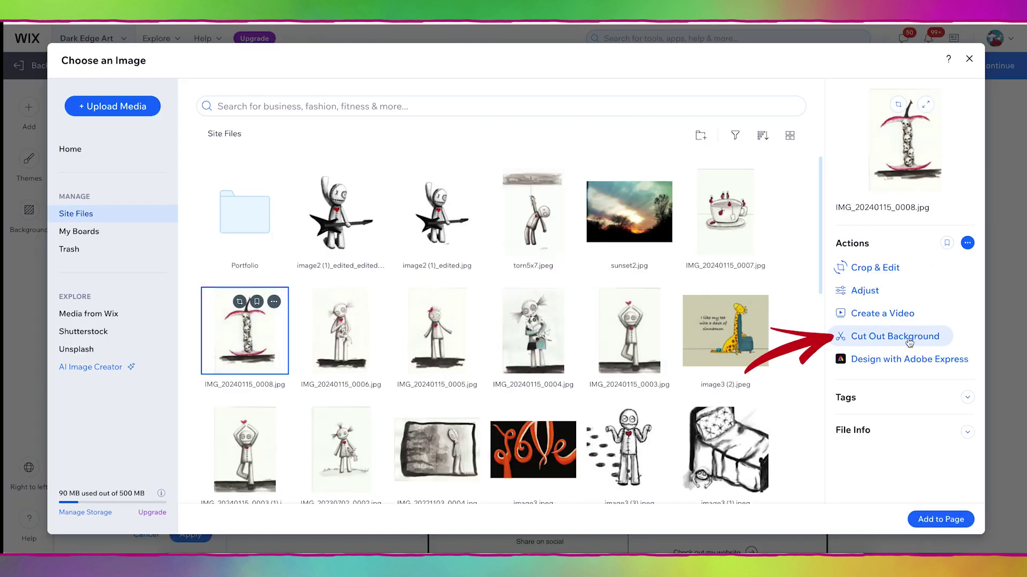
pyautogui.click(909, 343)
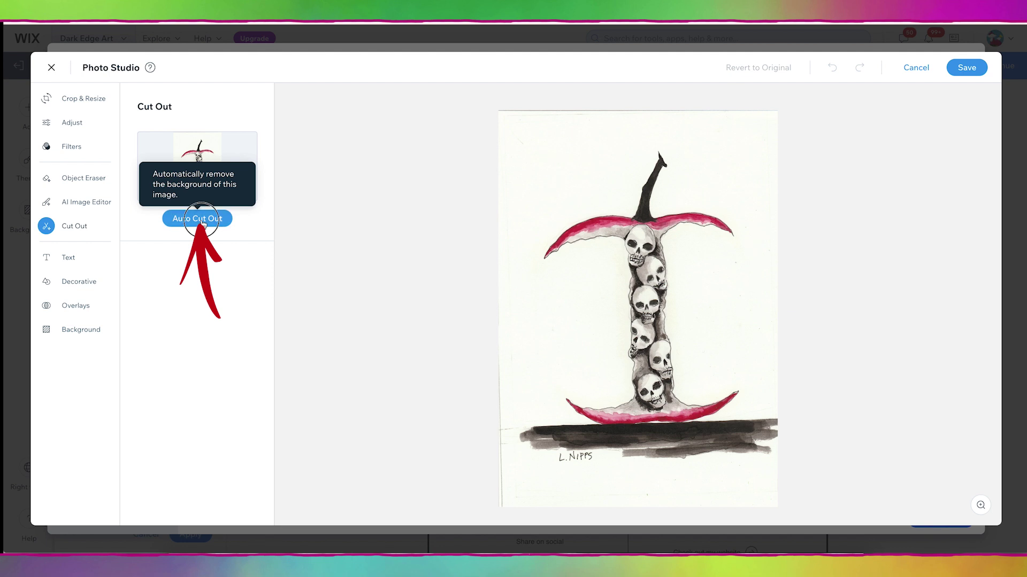
pyautogui.click(202, 219)
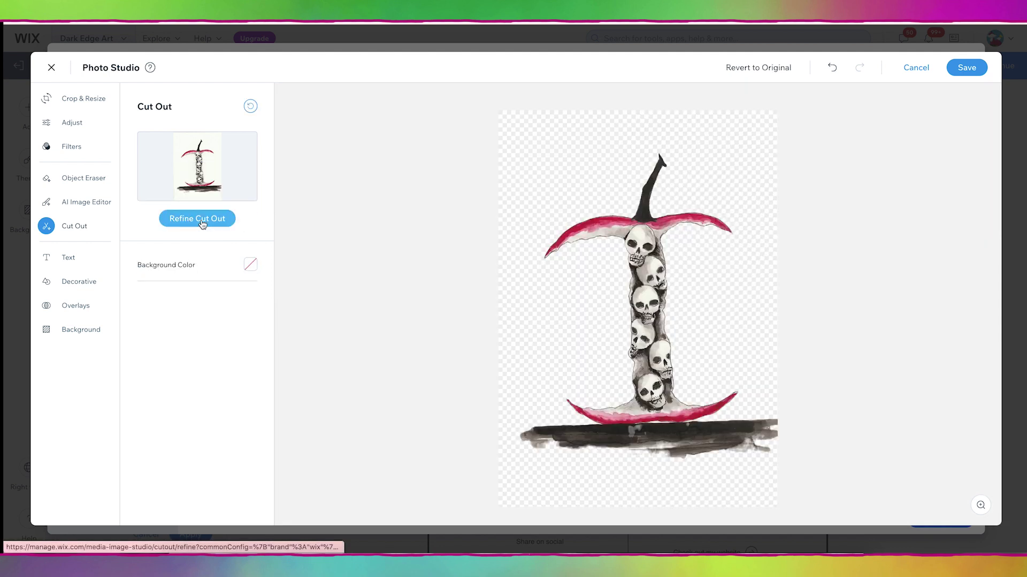
pyautogui.click(967, 71)
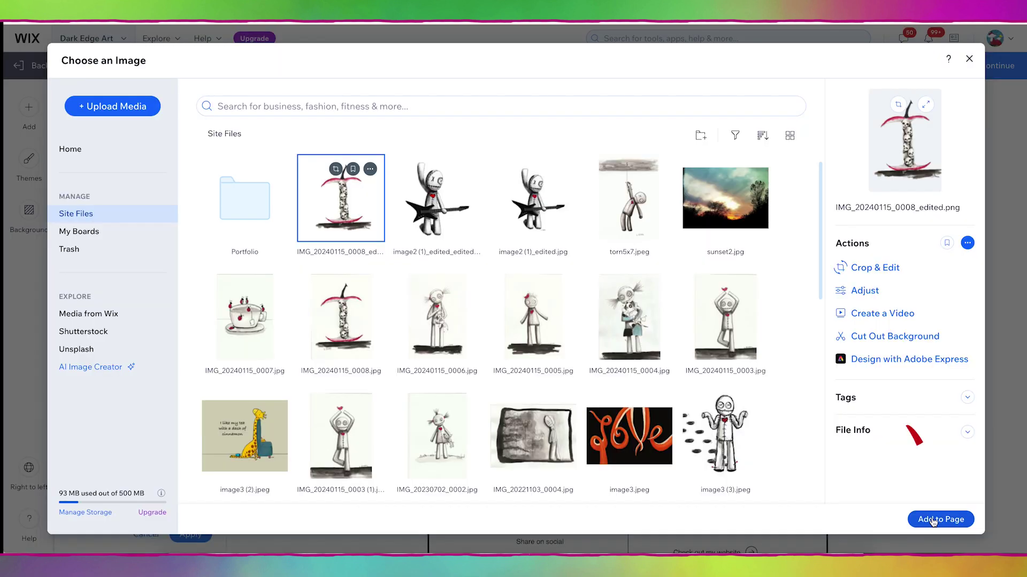
pyautogui.click(932, 520)
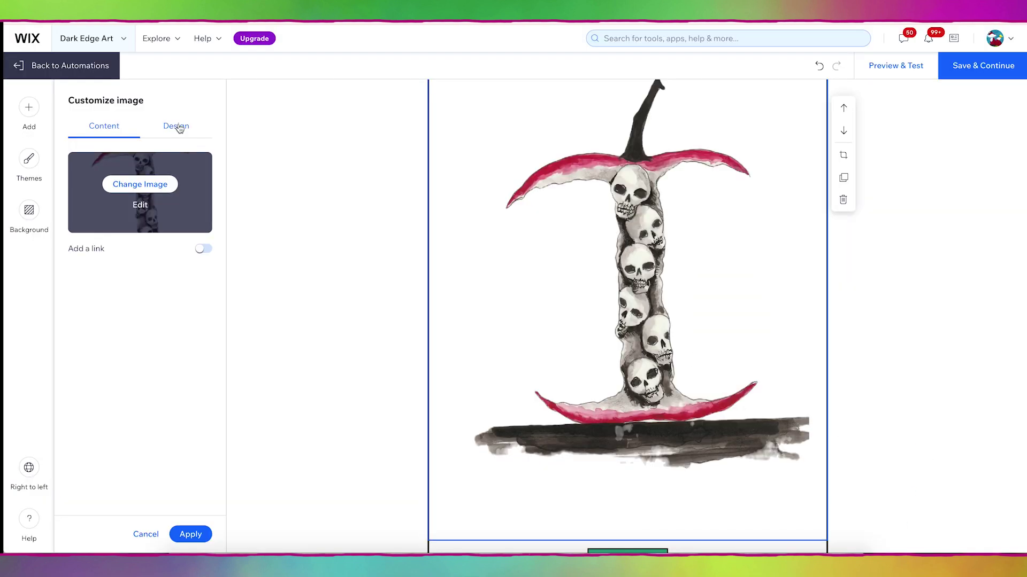
# Step: Shrink the apple artwork to 30% size with 0 px padding
pyautogui.click(178, 127)
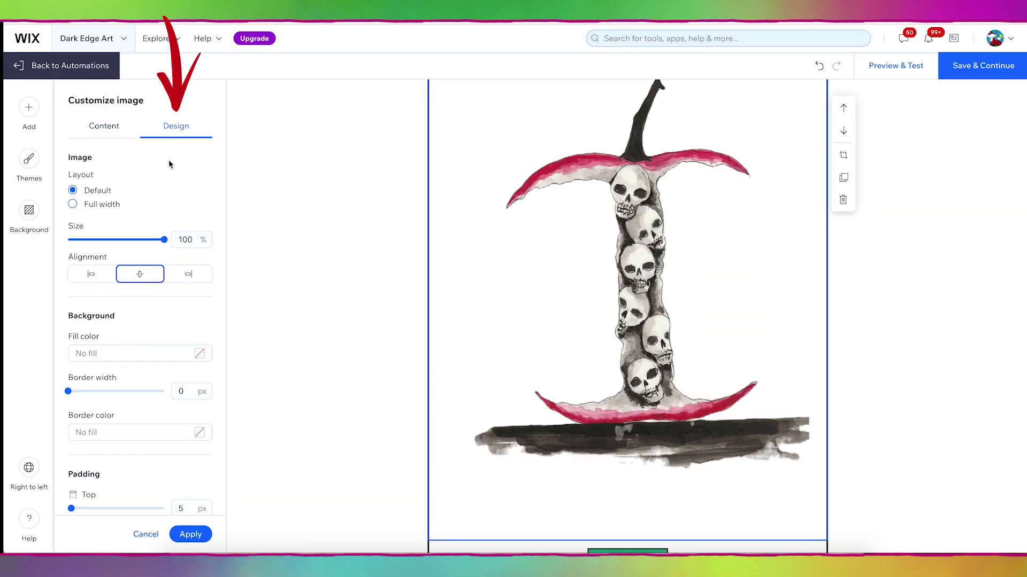
pyautogui.moveTo(164, 240); pyautogui.dragTo(96, 228)
pyautogui.scroll(-1, 67, 465)
pyautogui.moveTo(72, 463); pyautogui.dragTo(60, 495)
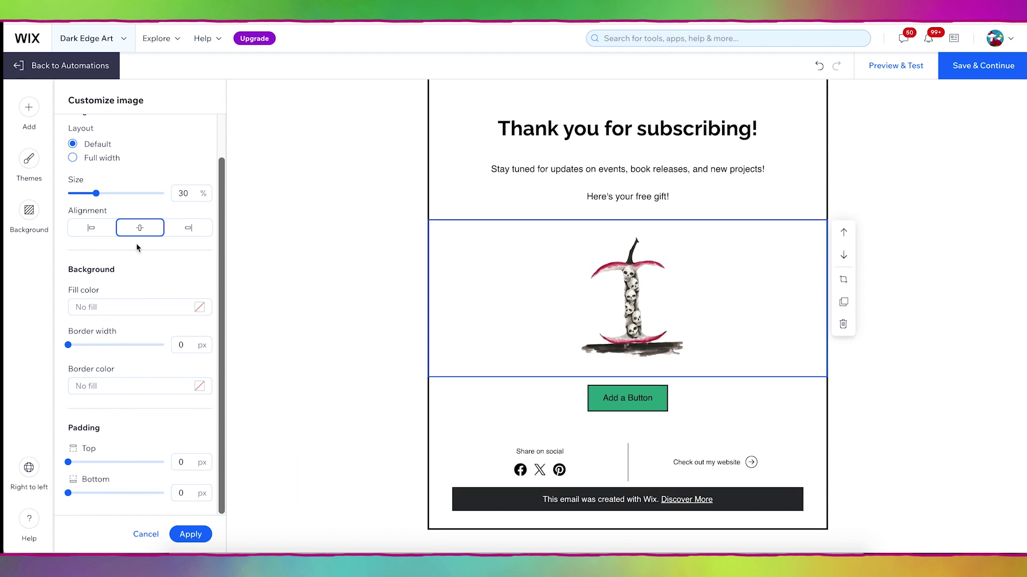
pyautogui.click(194, 536)
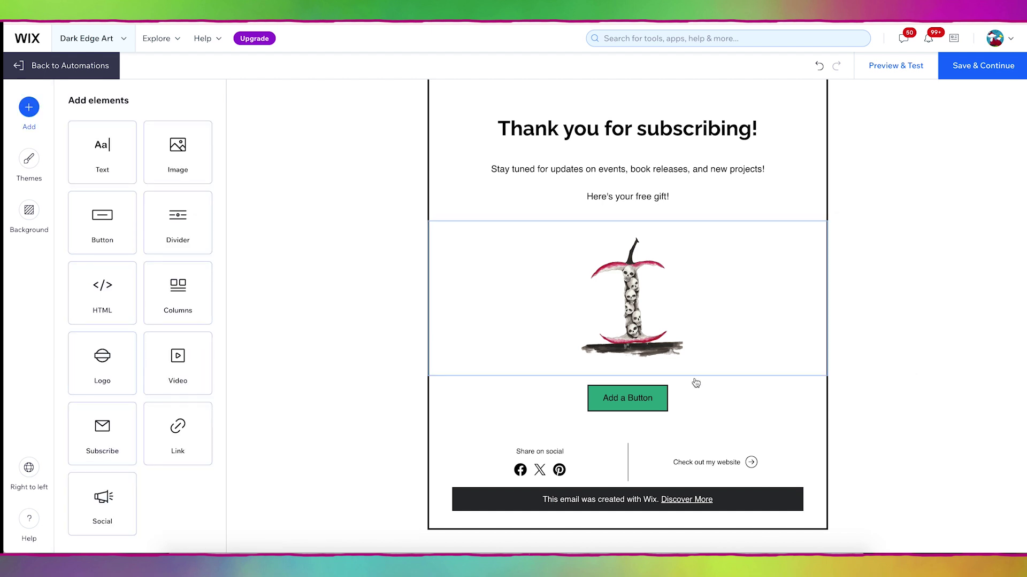
# Step: Relabel the placeholder button 'Download Freebie' and make it link to a document
pyautogui.click(629, 405)
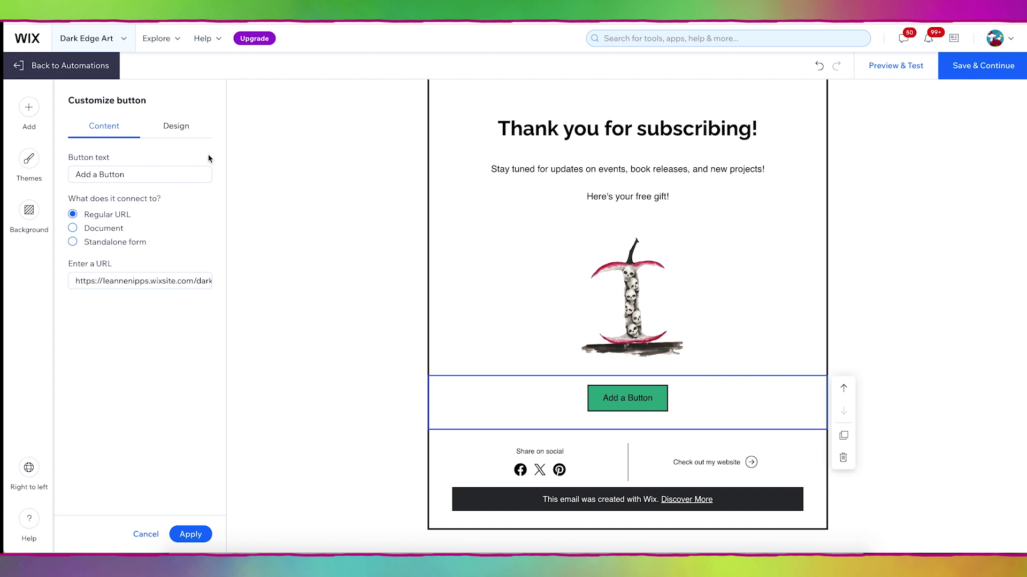
pyautogui.click(141, 178)
pyautogui.moveTo(129, 177); pyautogui.dragTo(59, 181)
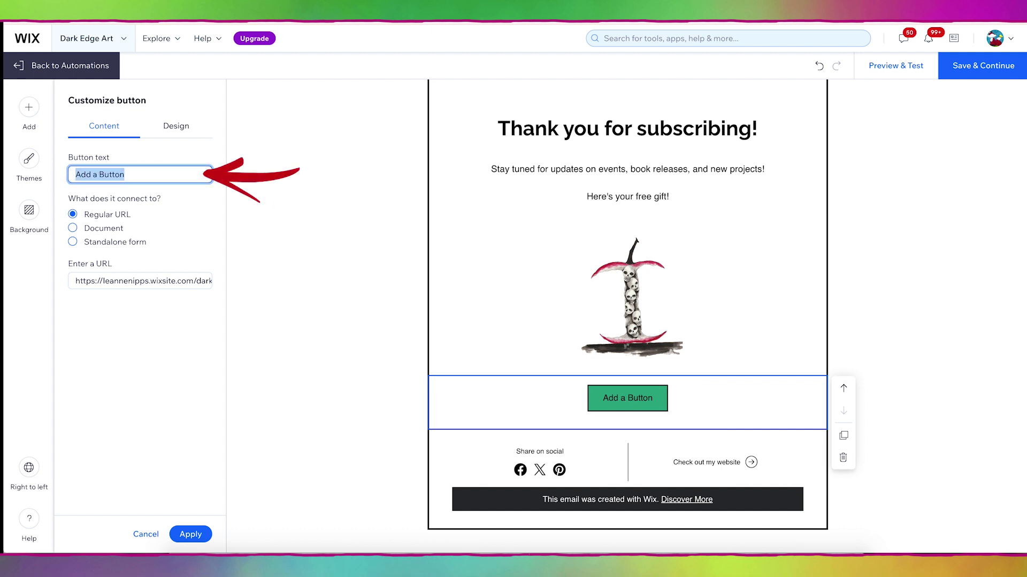
pyautogui.write('Download Freebie')
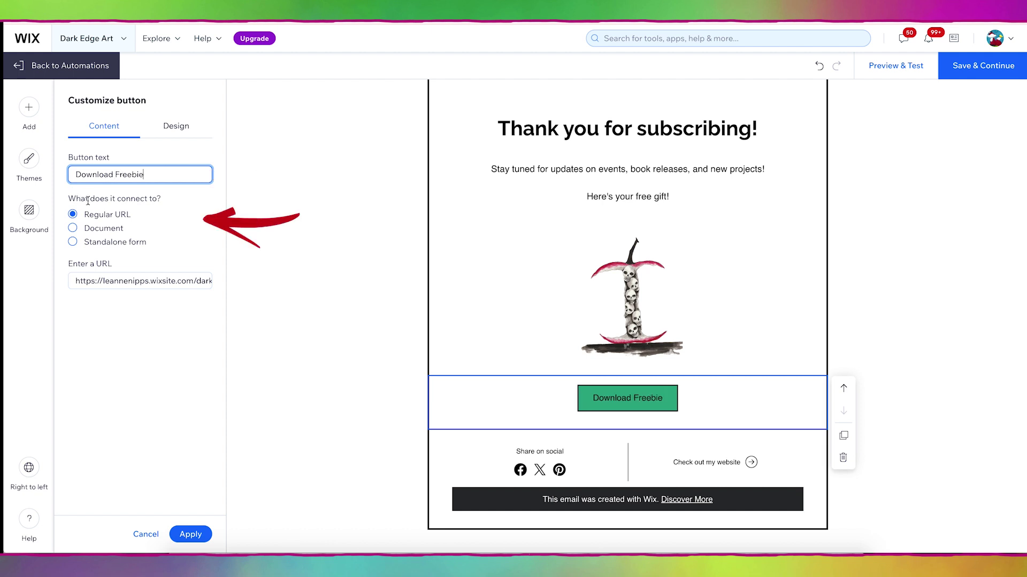
pyautogui.click(104, 232)
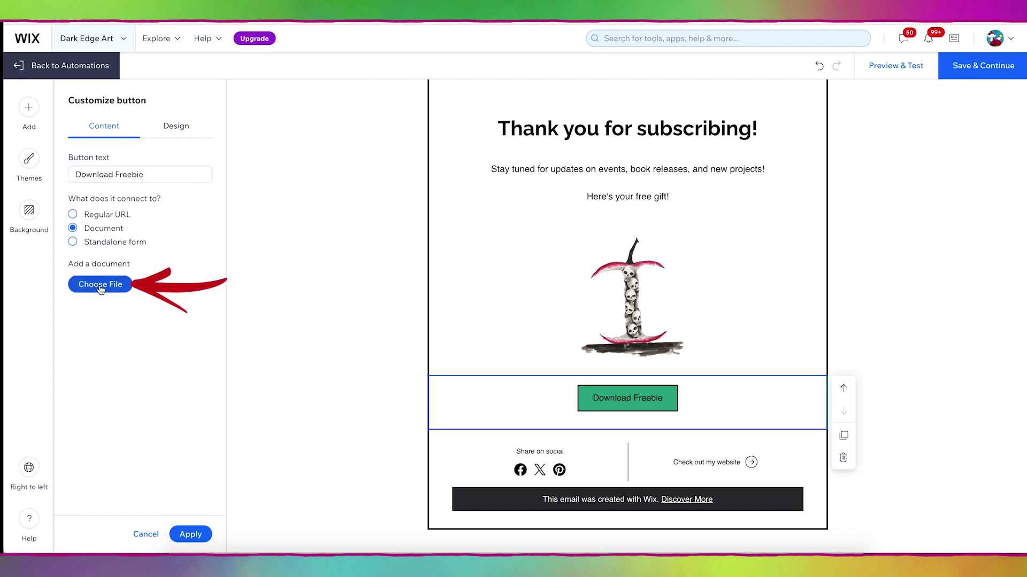
pyautogui.click(100, 288)
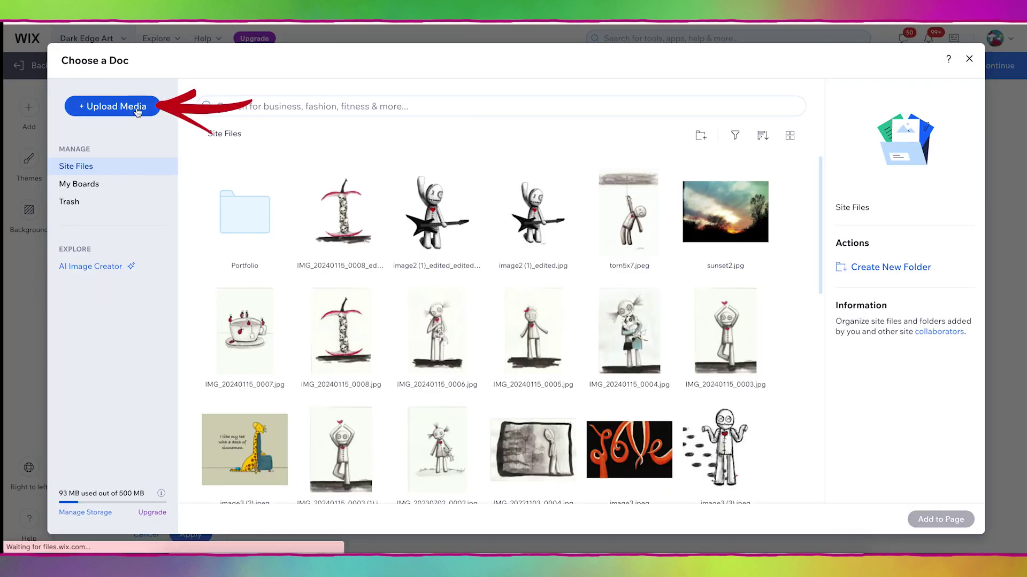
# Step: Upload freebie.pdf from the Desktop and attach it to the Download Freebie button
pyautogui.click(137, 110)
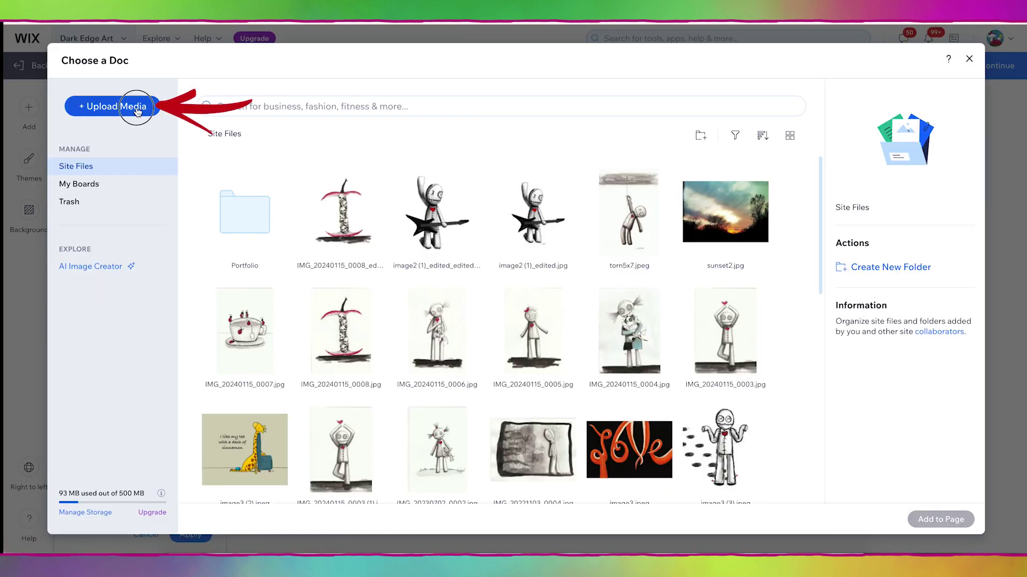
pyautogui.click(137, 109)
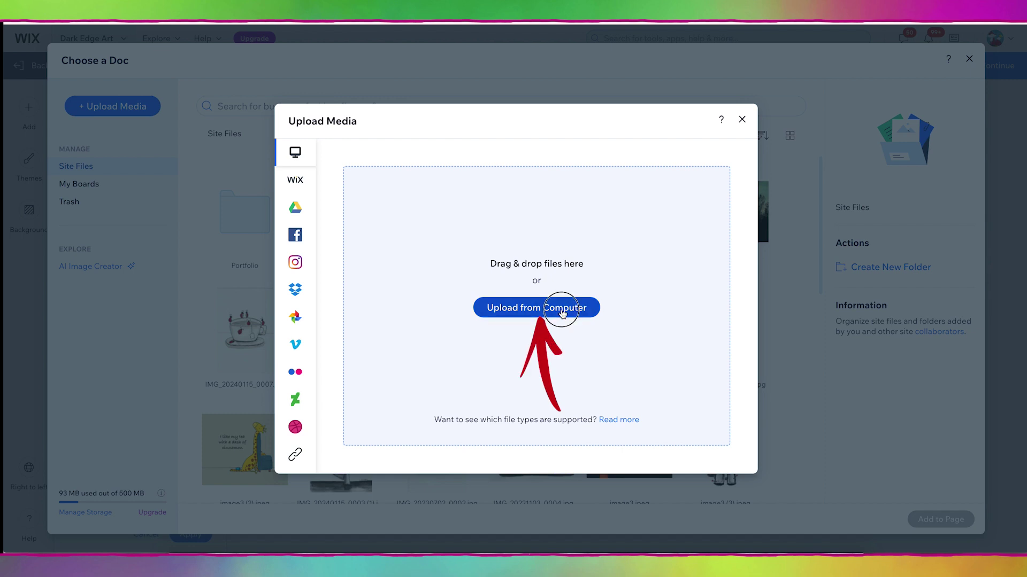
pyautogui.click(562, 311)
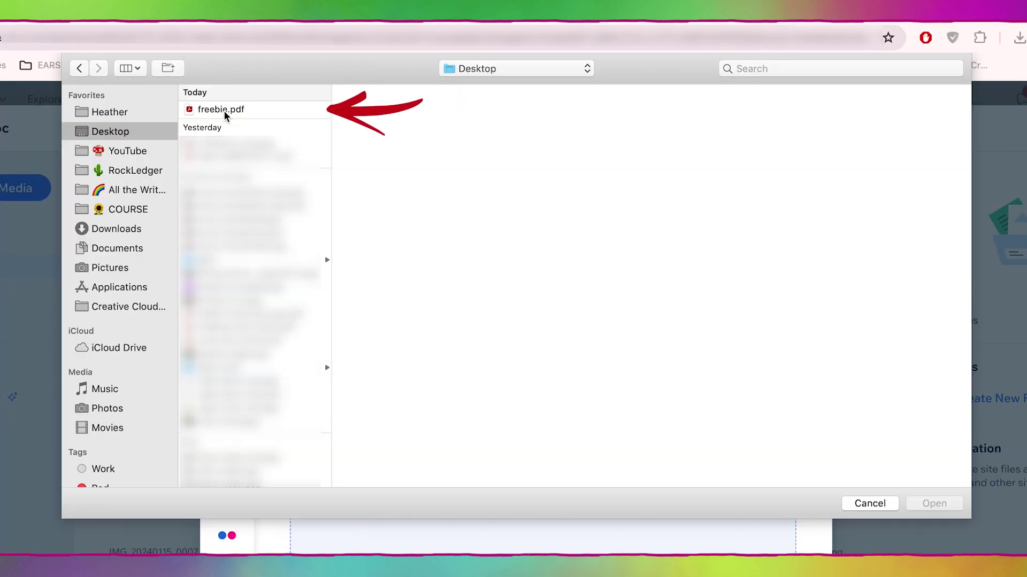
pyautogui.click(297, 51)
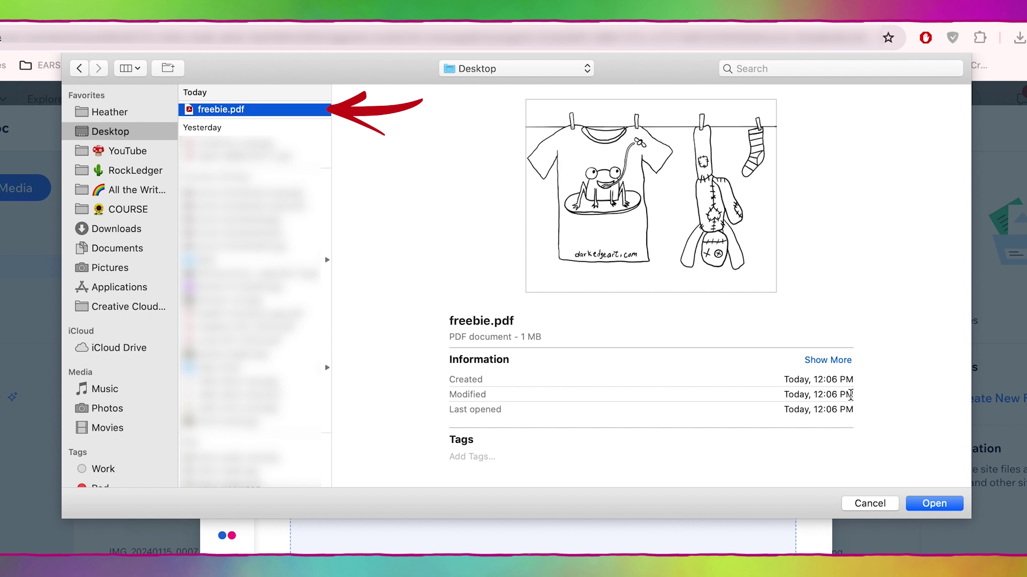
pyautogui.click(930, 506)
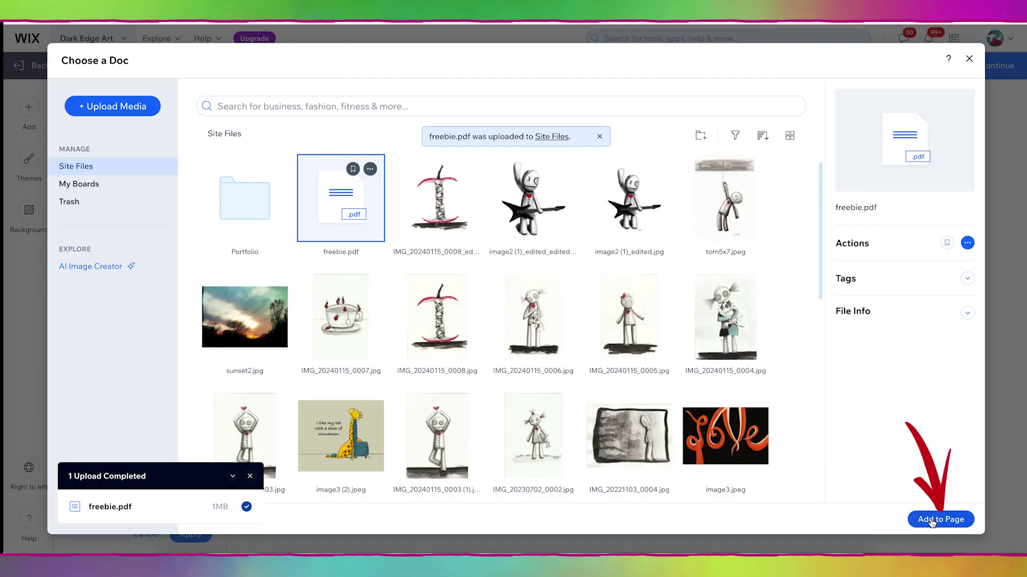
pyautogui.click(931, 520)
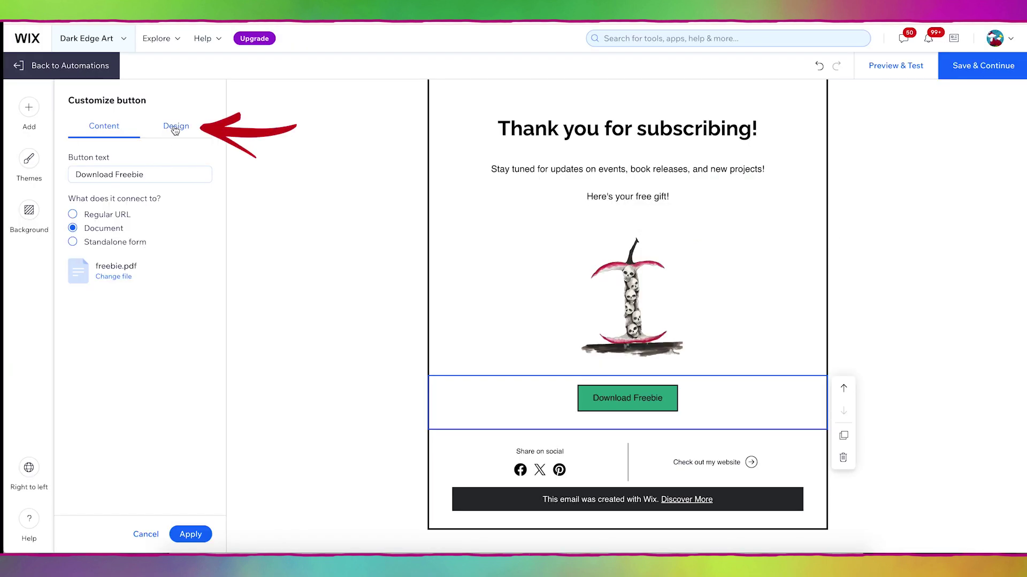
# Step: Style the button with a red fill, 60 px round corners, Fjalla One font and 1 px border
pyautogui.click(175, 129)
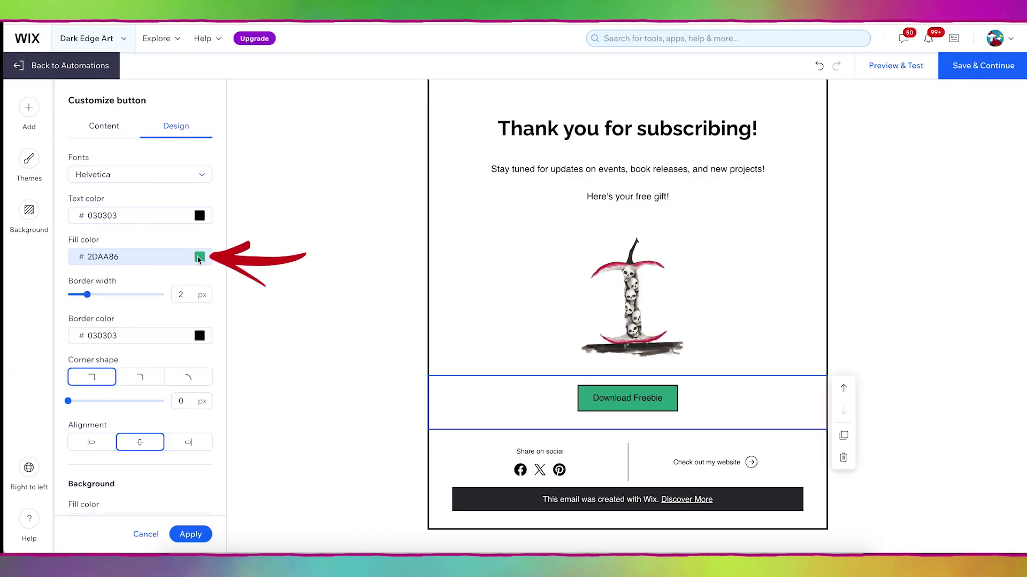
pyautogui.click(199, 258)
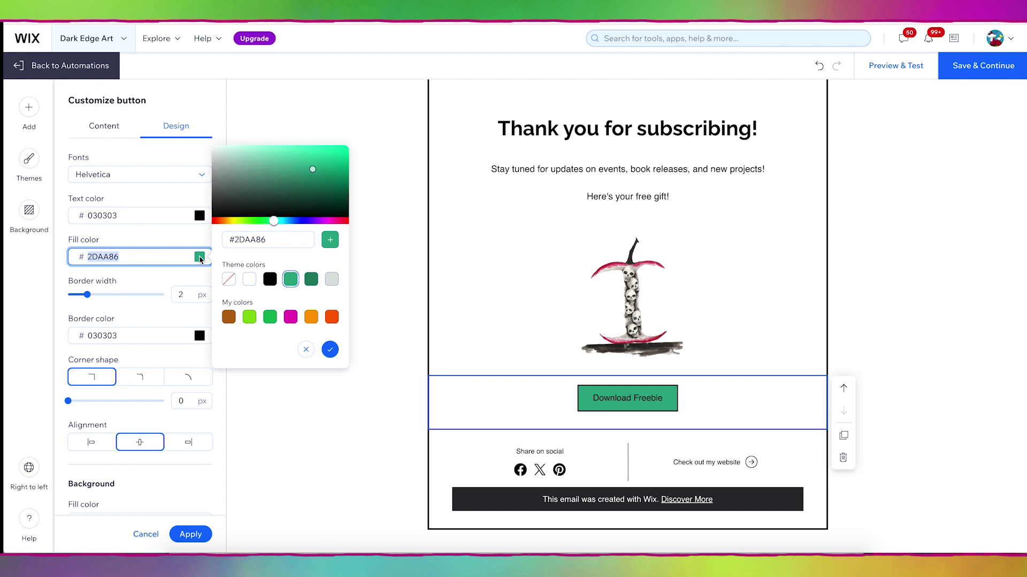
pyautogui.click(217, 220)
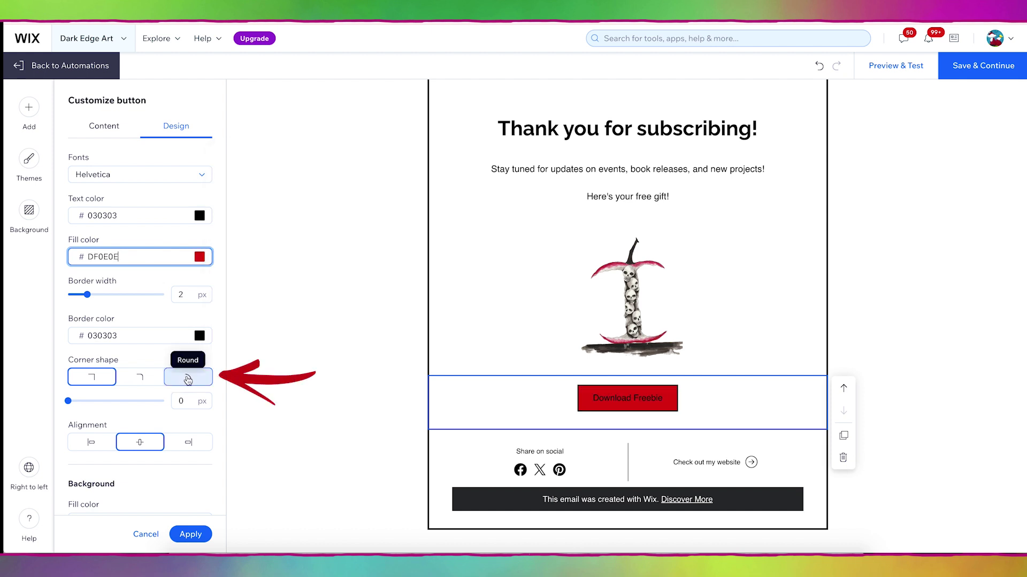
pyautogui.click(188, 378)
pyautogui.click(160, 175)
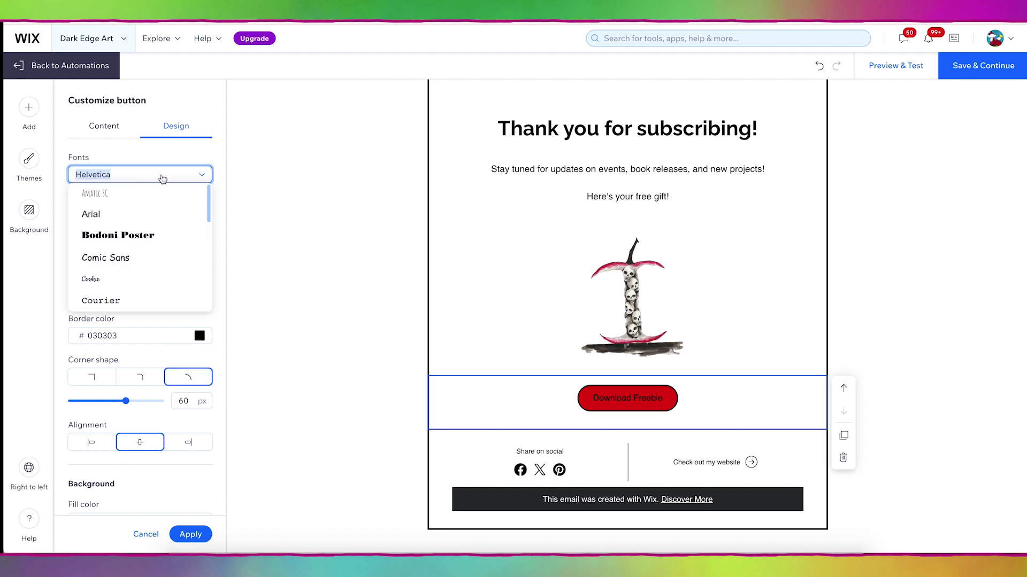
pyautogui.scroll(-2, 148, 234)
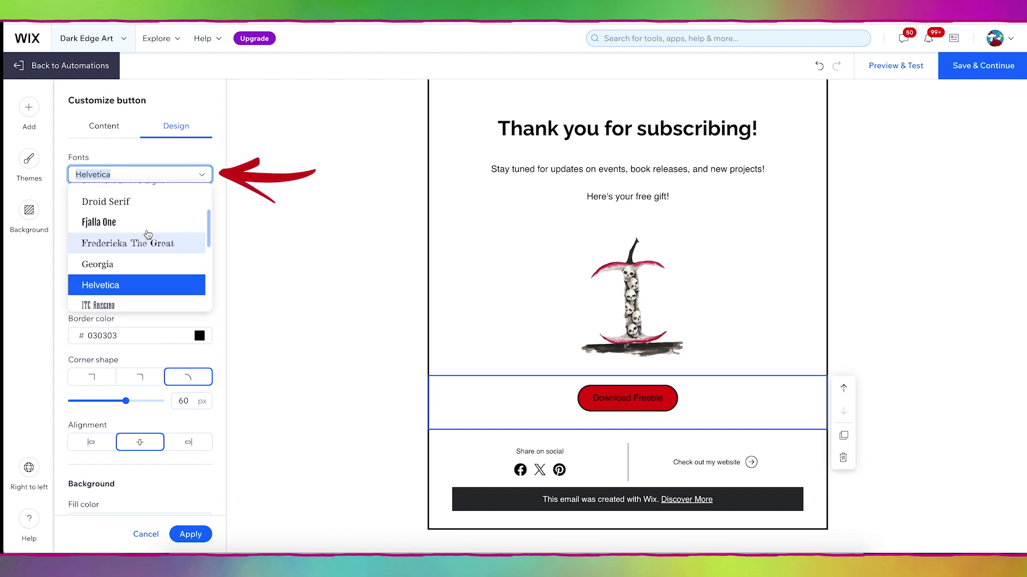
pyautogui.click(146, 227)
pyautogui.moveTo(85, 295); pyautogui.dragTo(66, 298)
pyautogui.scroll(-6, 188, 511)
pyautogui.click(192, 536)
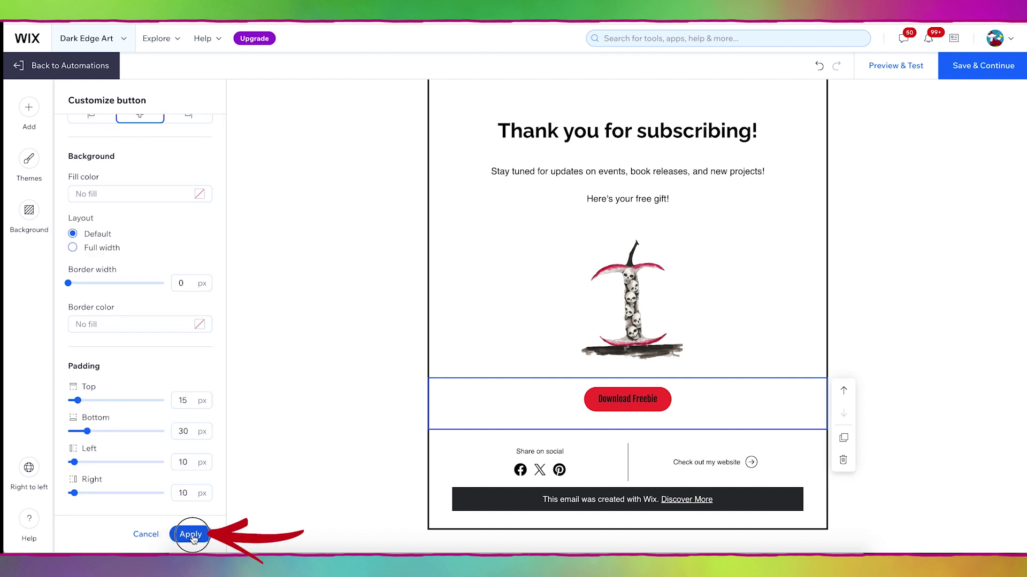
# Step: Move the apple artwork up to the top of the email
pyautogui.click(679, 303)
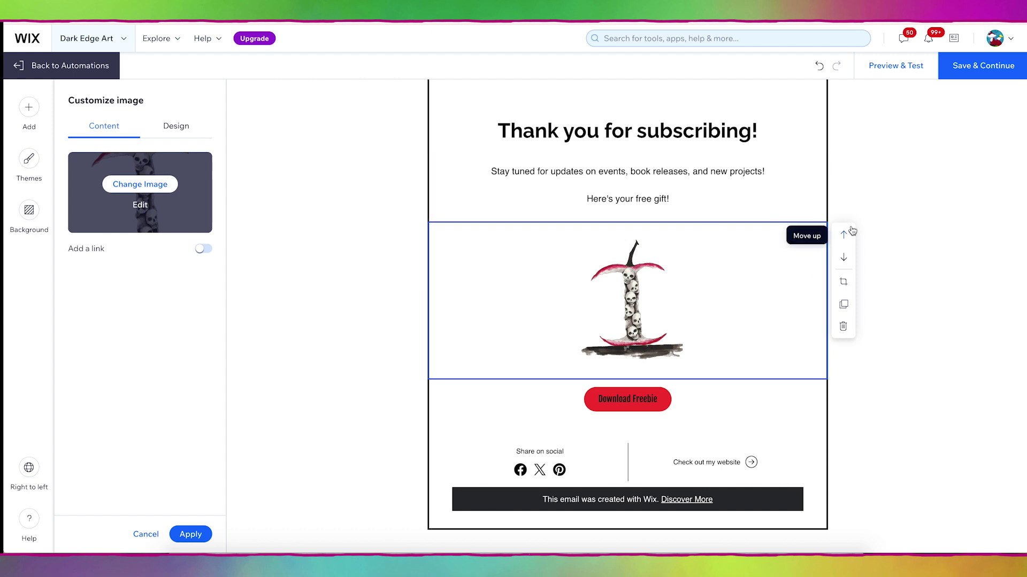
pyautogui.click(706, 191)
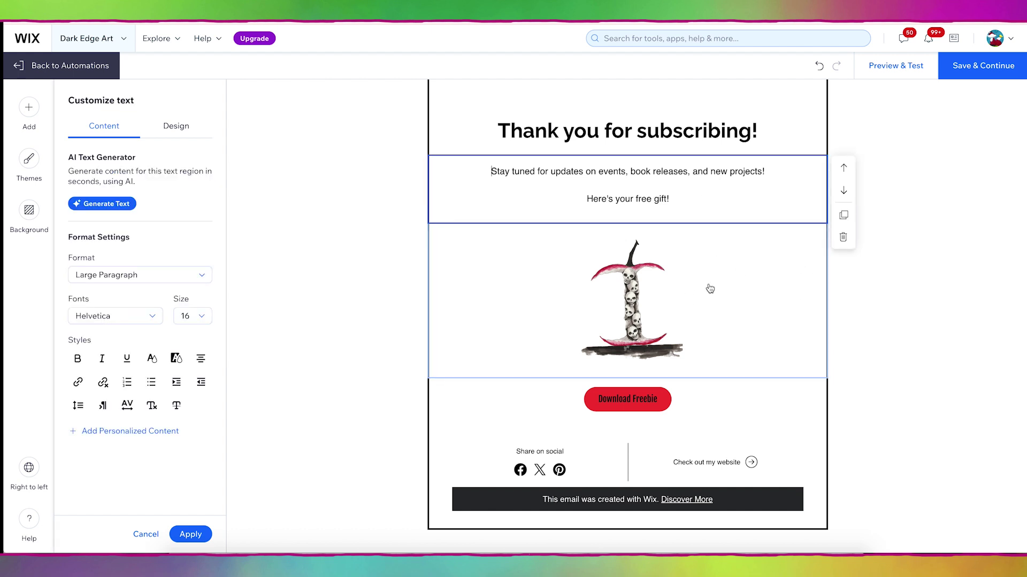
pyautogui.click(710, 289)
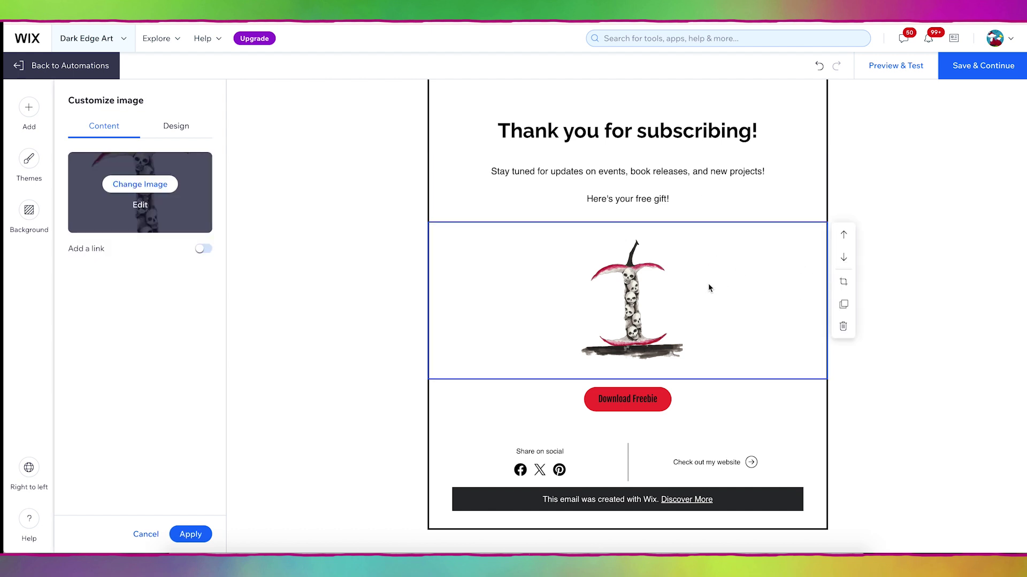
pyautogui.click(845, 236)
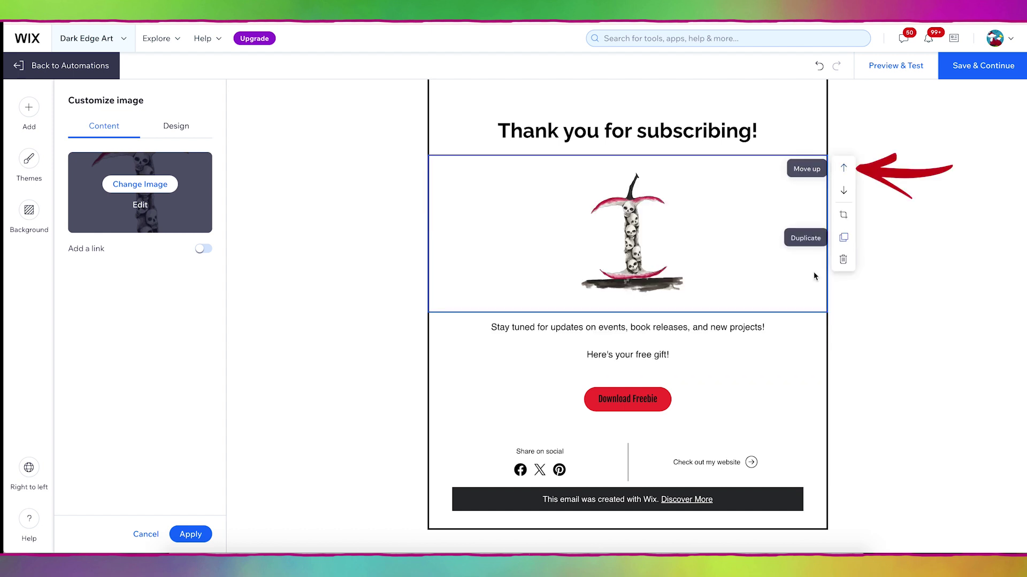
# Step: Color the 'Thank you for subscribing!' heading bright red (ED0707)
pyautogui.click(843, 170)
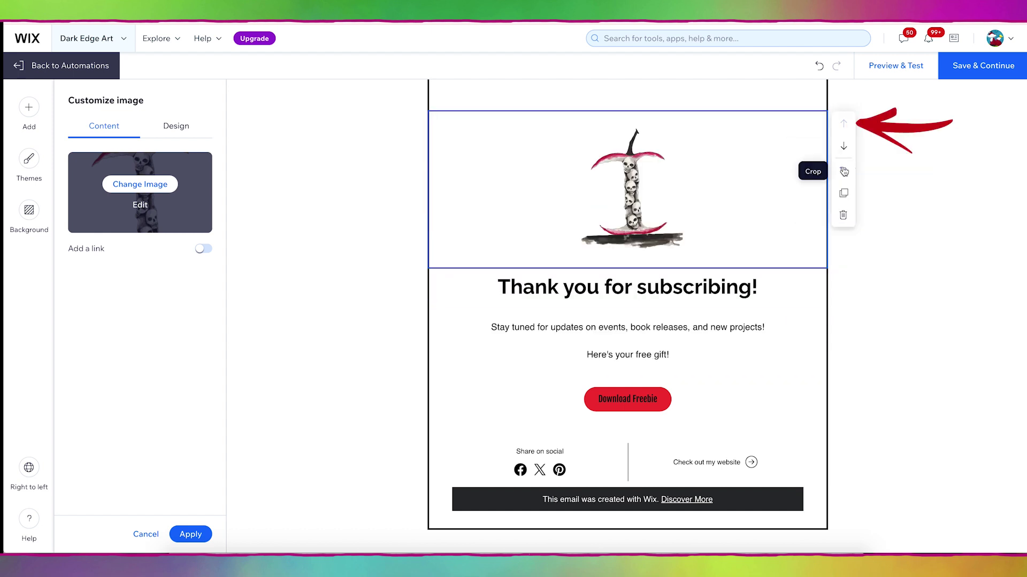
pyautogui.click(495, 287)
pyautogui.moveTo(496, 287); pyautogui.dragTo(770, 285)
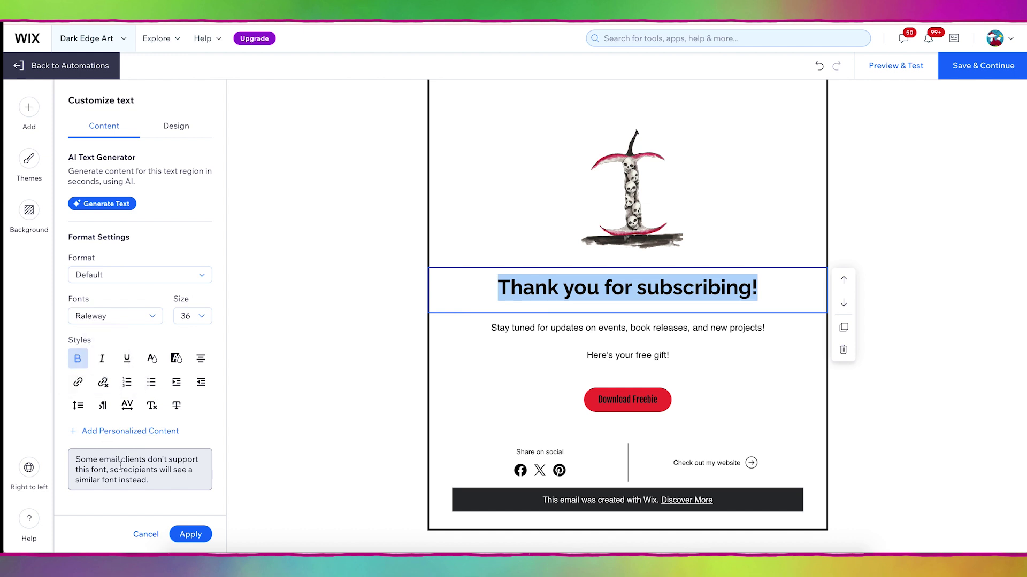
pyautogui.click(152, 359)
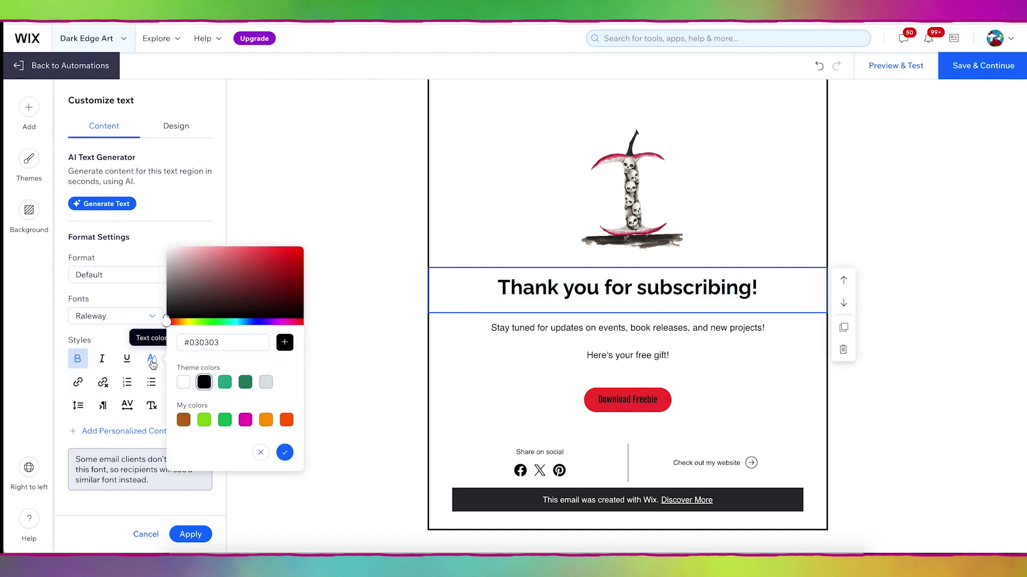
pyautogui.moveTo(295, 254); pyautogui.dragTo(301, 257)
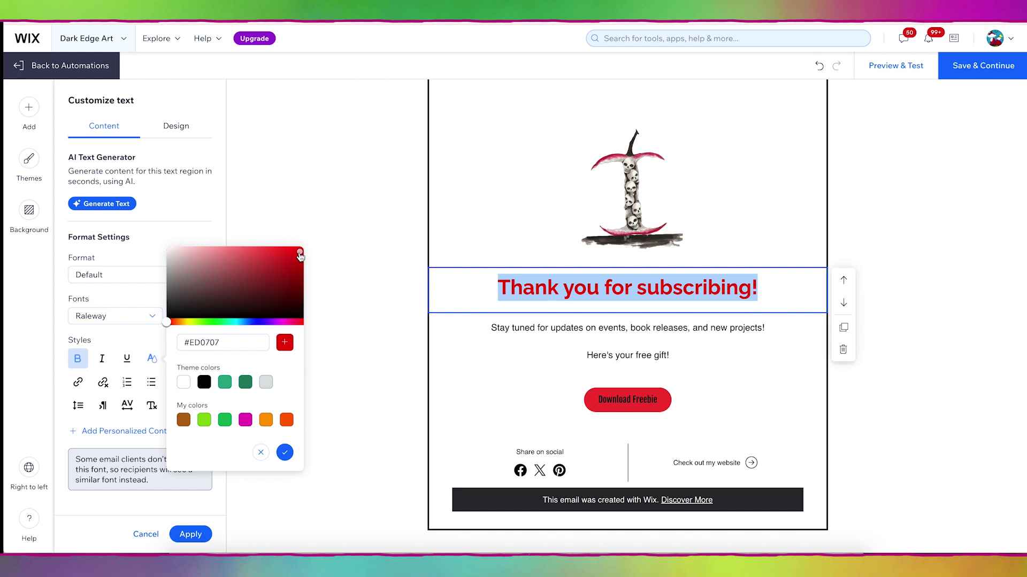
pyautogui.click(881, 245)
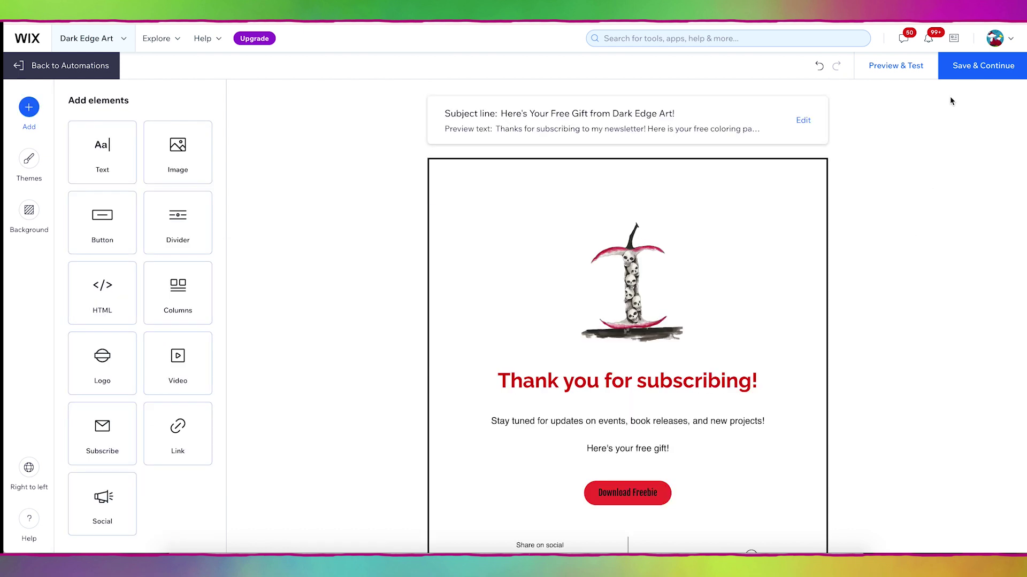
# Step: Save the email, mark it Promotional with the Announcements topic, and activate the automation
pyautogui.click(988, 73)
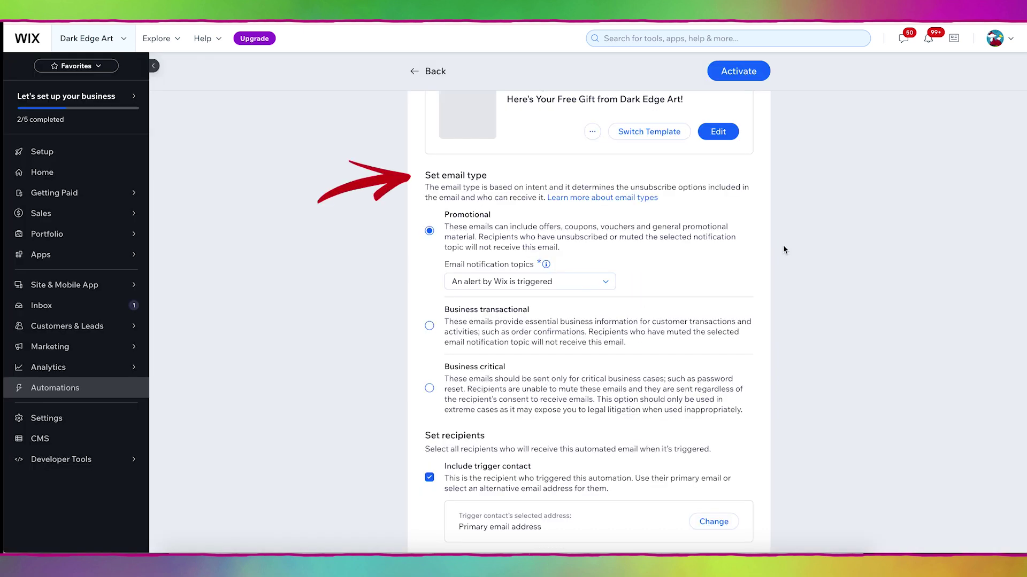
pyautogui.click(430, 232)
pyautogui.click(527, 281)
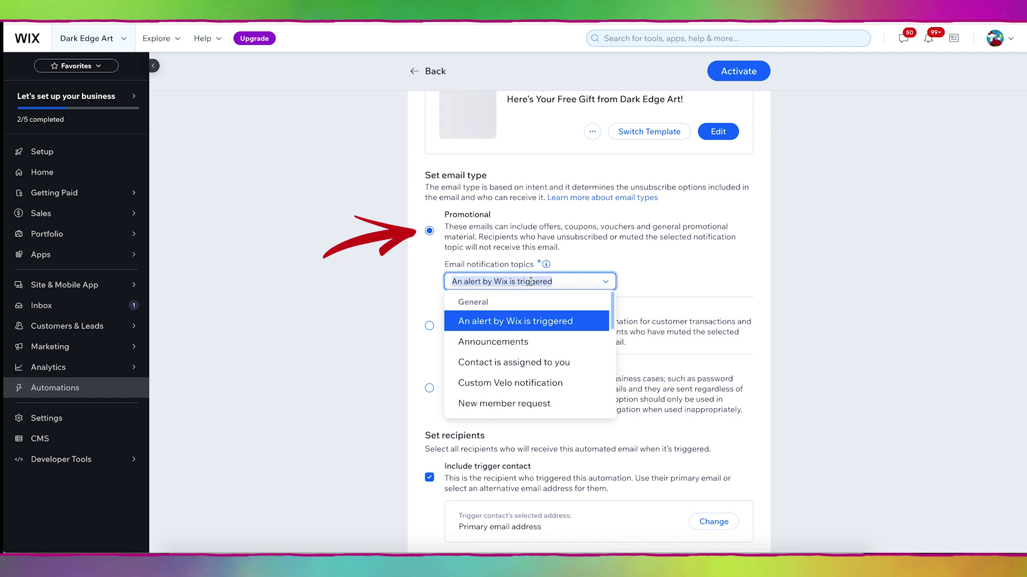
pyautogui.click(529, 346)
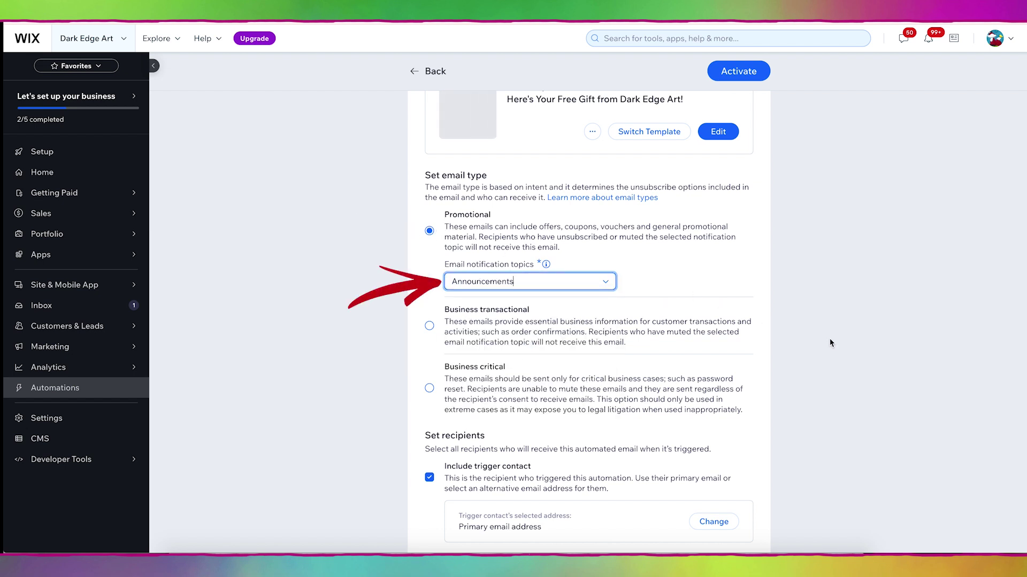
pyautogui.scroll(-3, 413, 261)
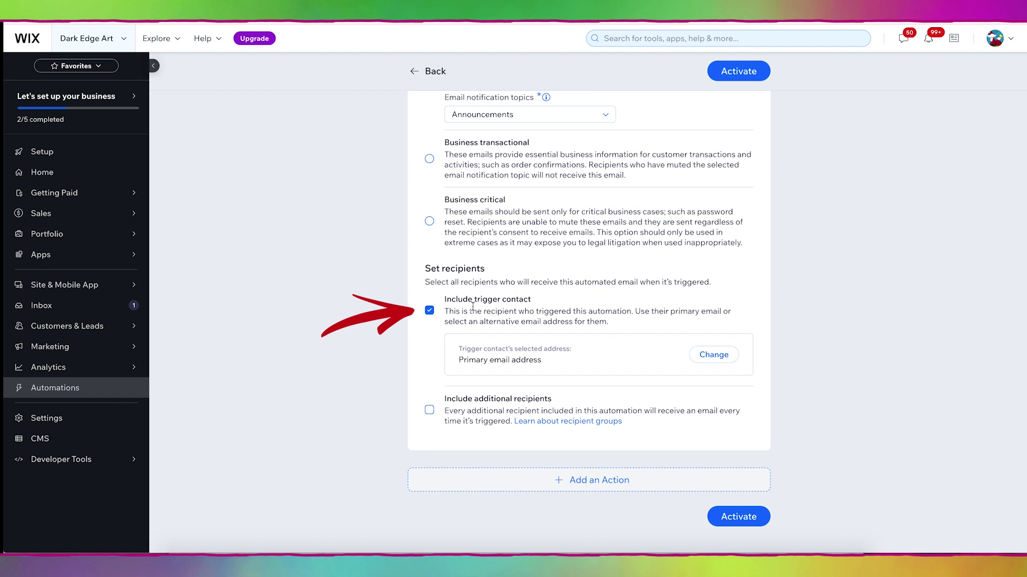
pyautogui.click(740, 522)
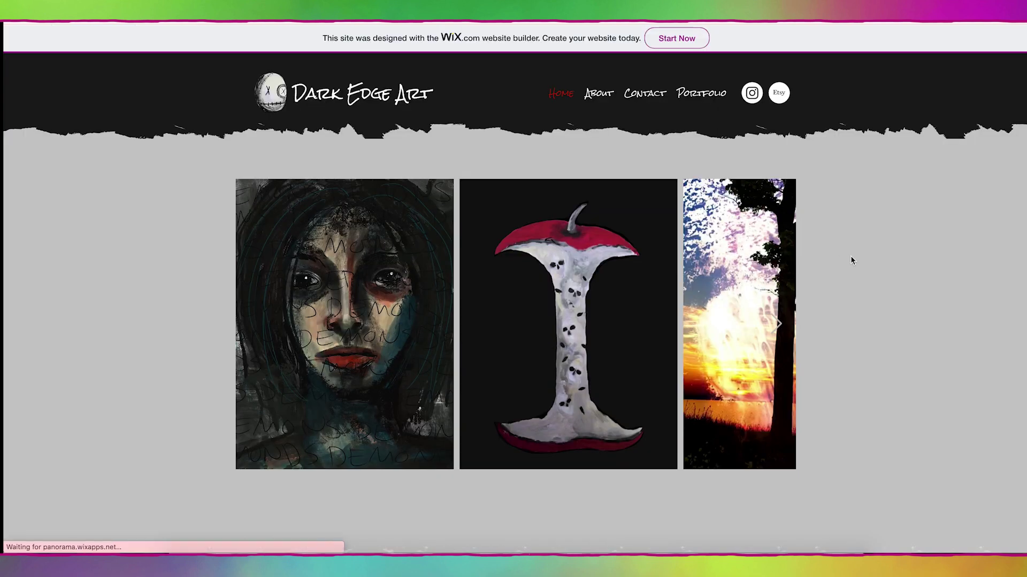
# Step: Scroll the live site to the signup form and publish the latest site changes
pyautogui.scroll(-8, 850, 256)
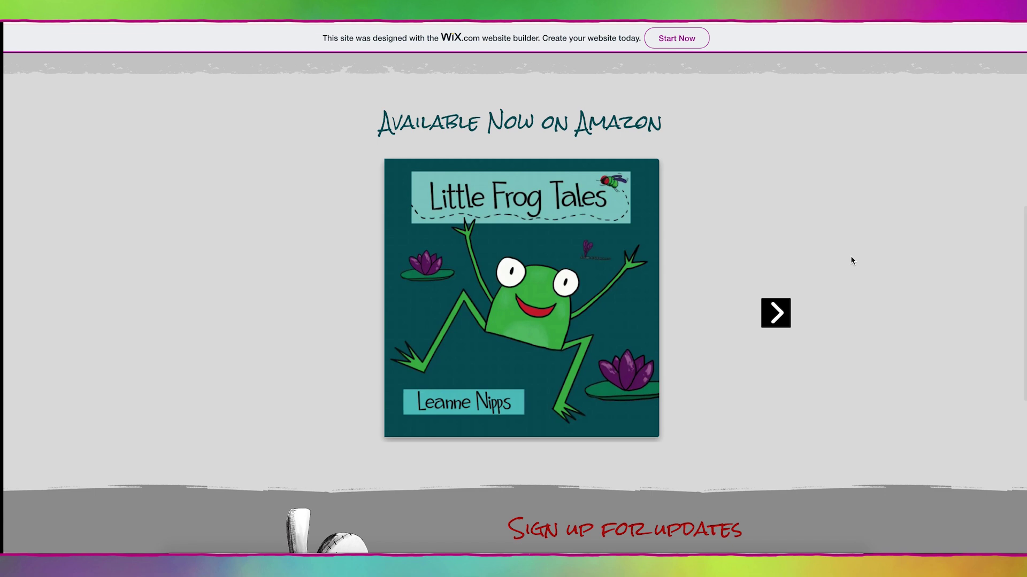
pyautogui.scroll(-7, 850, 259)
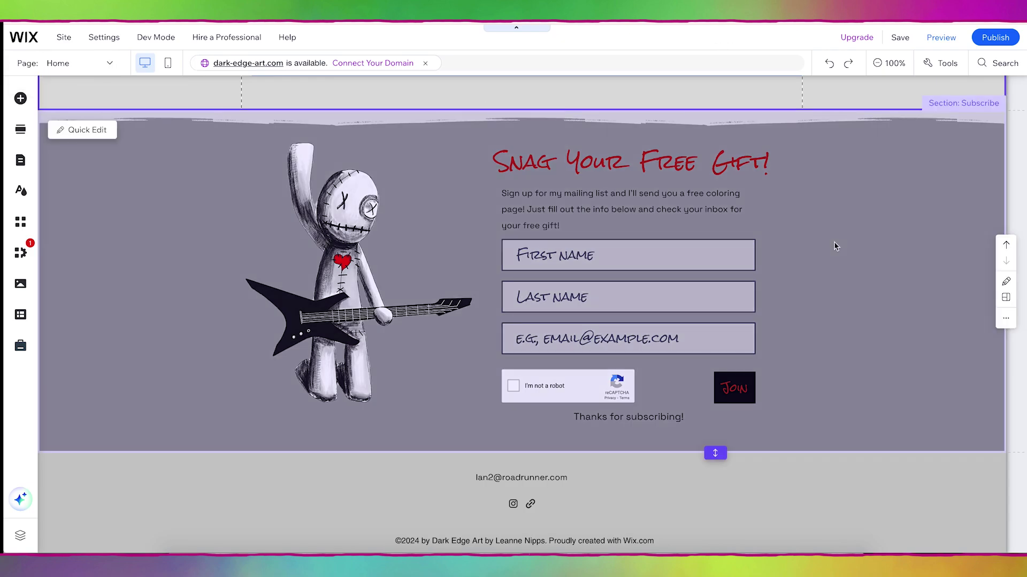
pyautogui.click(995, 39)
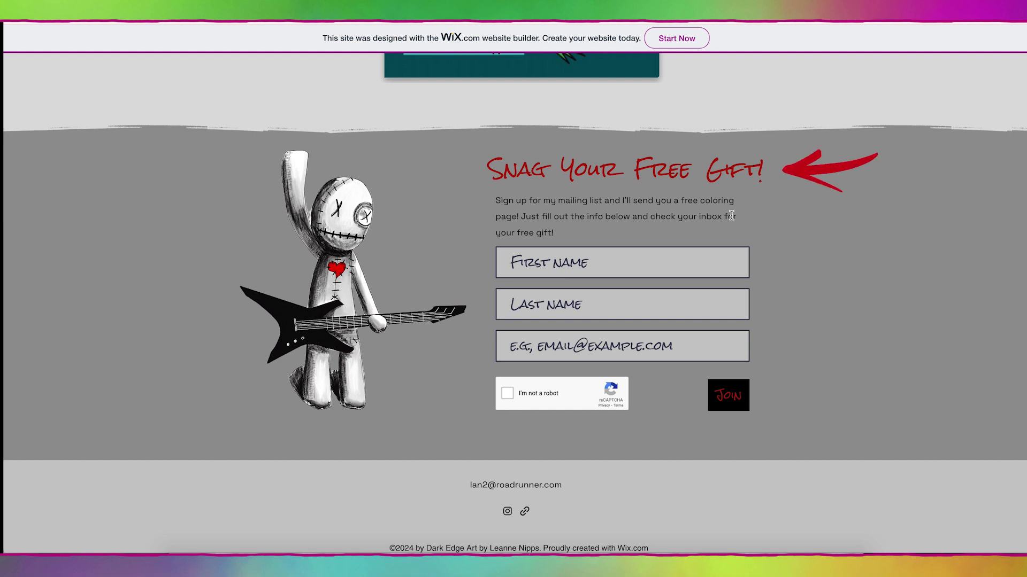
# Step: Submit a test signup on the free-gift form with a first name, last name and email, passing reCAPTCHA
pyautogui.click(607, 257)
pyautogui.press('Tab')
pyautogui.press('Tab')
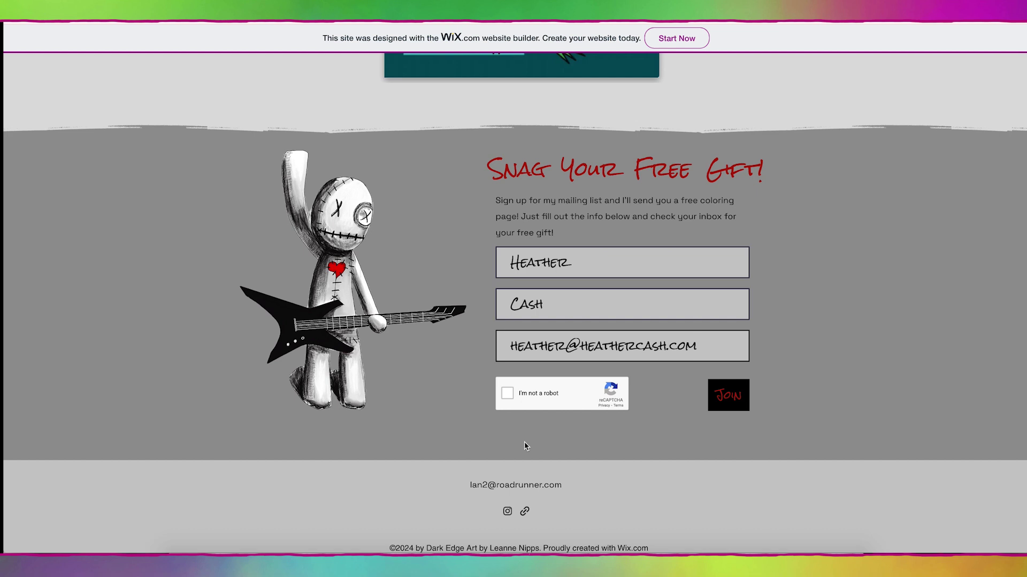
pyautogui.click(507, 394)
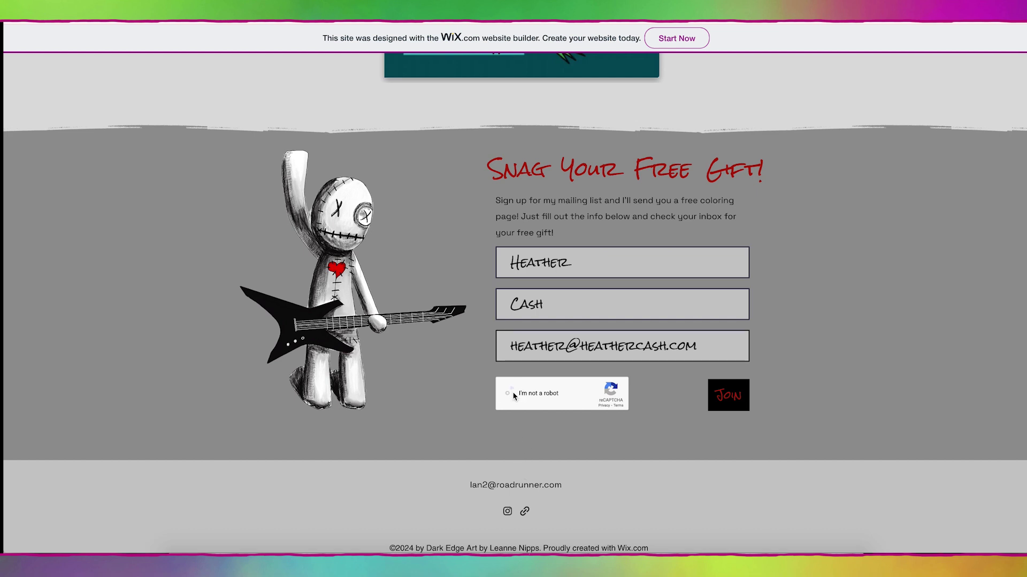
pyautogui.click(728, 402)
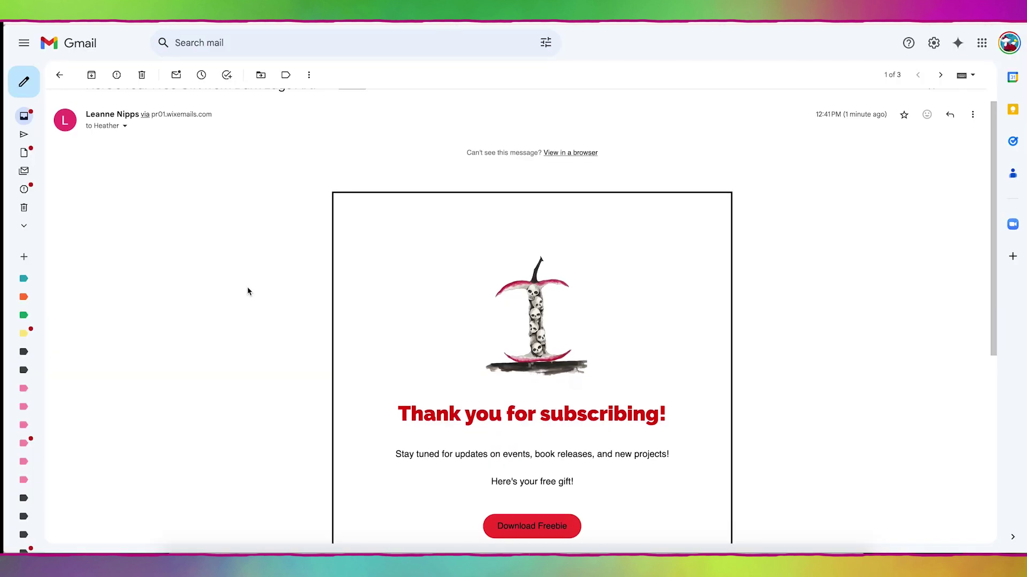
# Step: Review the thank-you email's apple artwork and red heading, then try the Download Freebie button
pyautogui.scroll(-2, 247, 289)
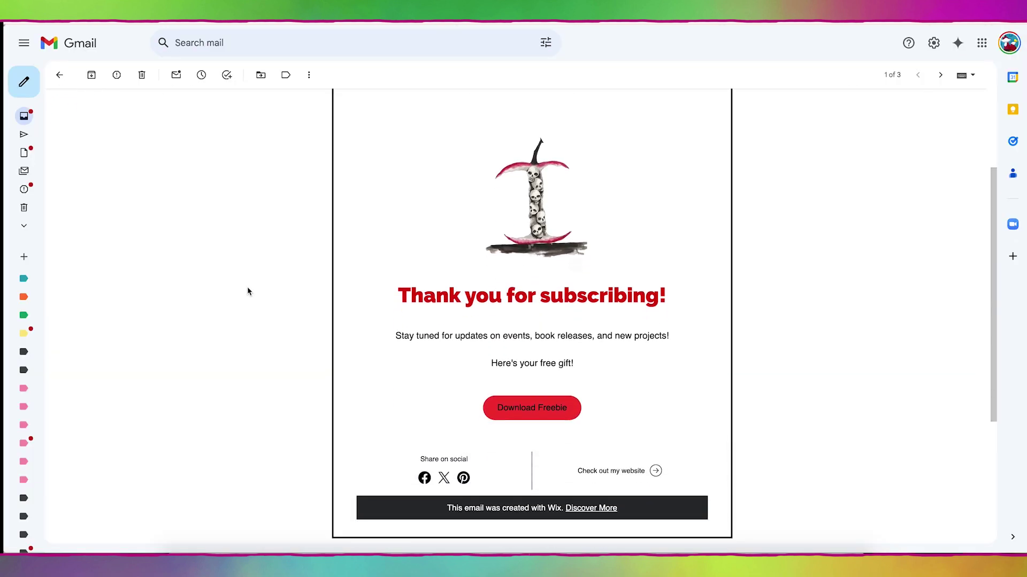
pyautogui.scroll(-1, 248, 290)
pyautogui.scroll(3, 248, 291)
pyautogui.scroll(-3, 248, 291)
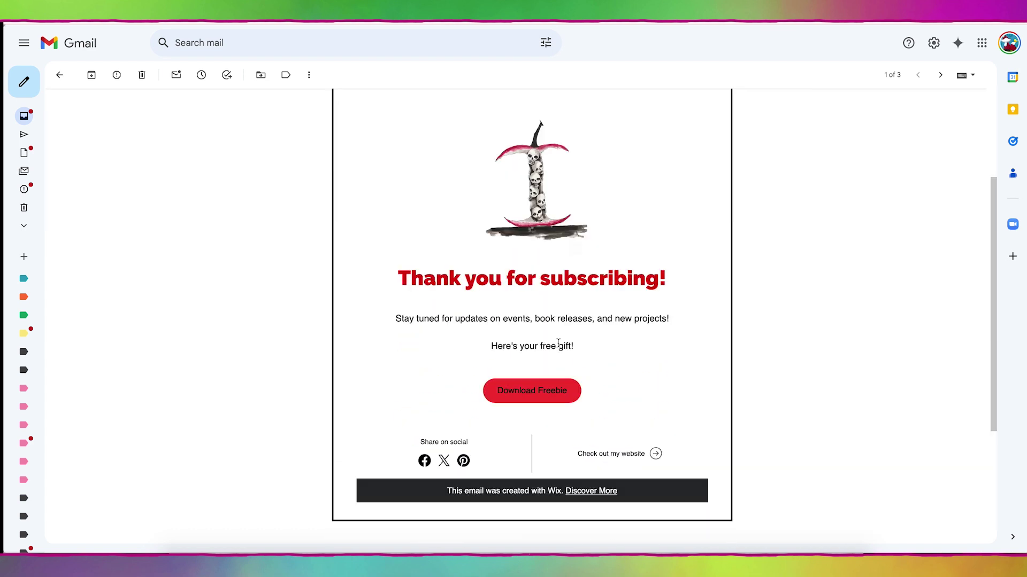
pyautogui.click(536, 392)
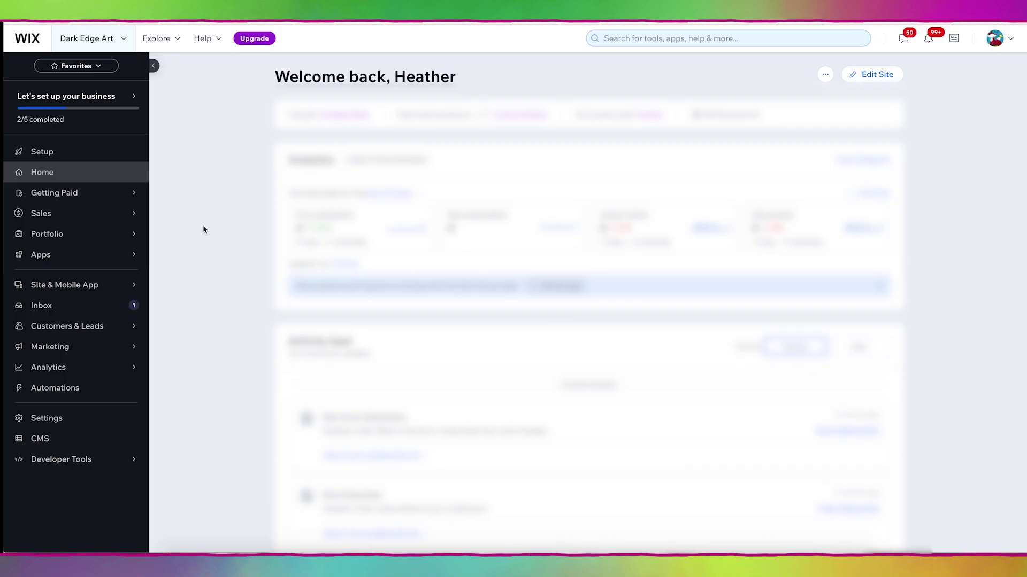
# Step: Under Customers & Leads > Forms & Submissions, open the Old Forms submissions table for Subscribe Form with Freebie
pyautogui.click(106, 332)
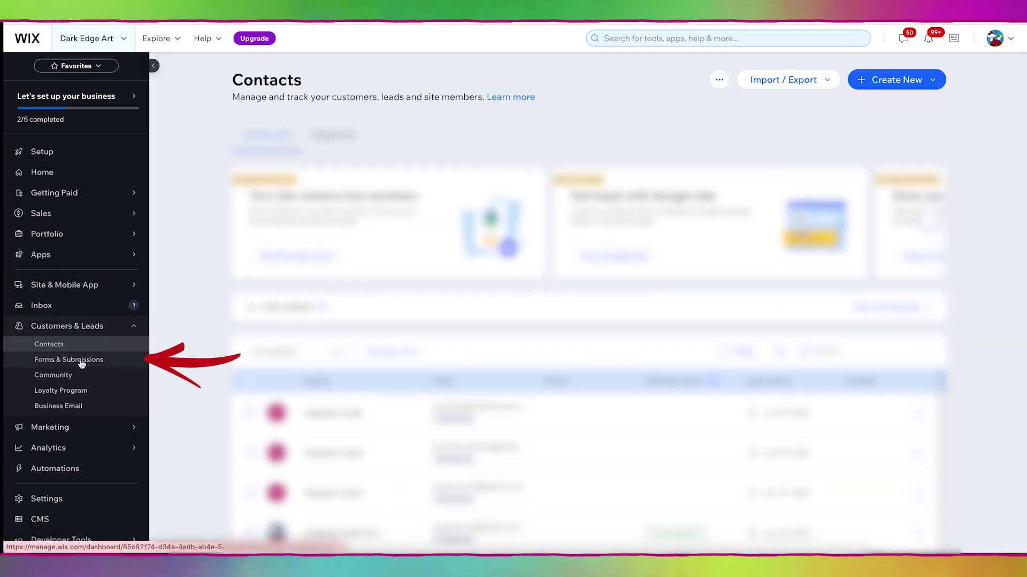
pyautogui.click(81, 364)
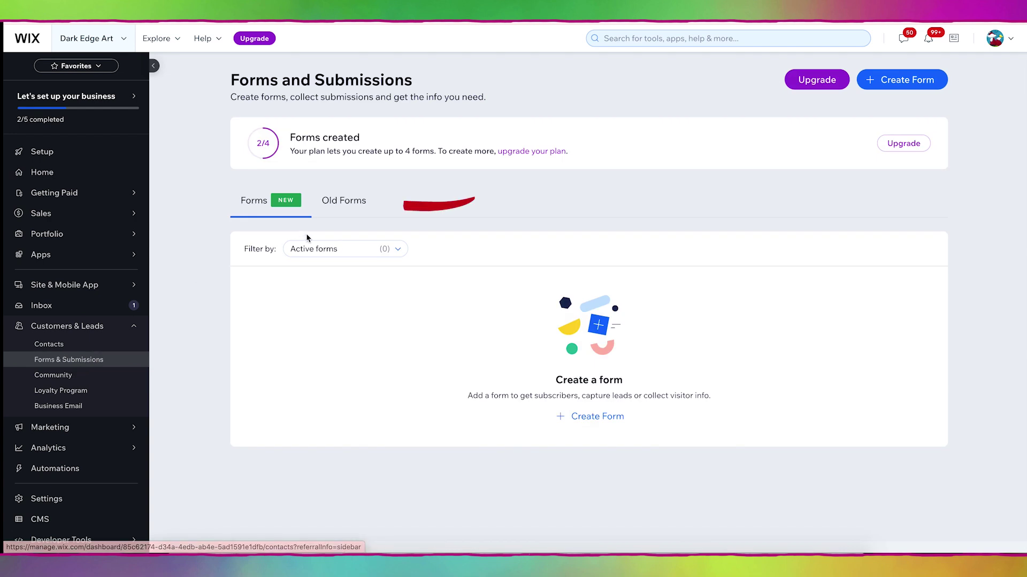
pyautogui.click(351, 207)
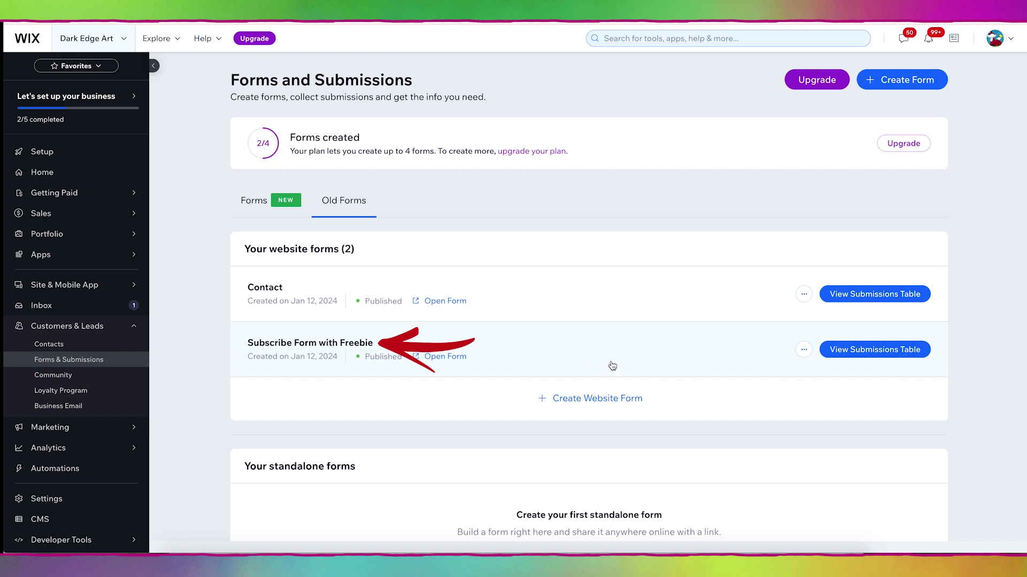
pyautogui.click(886, 356)
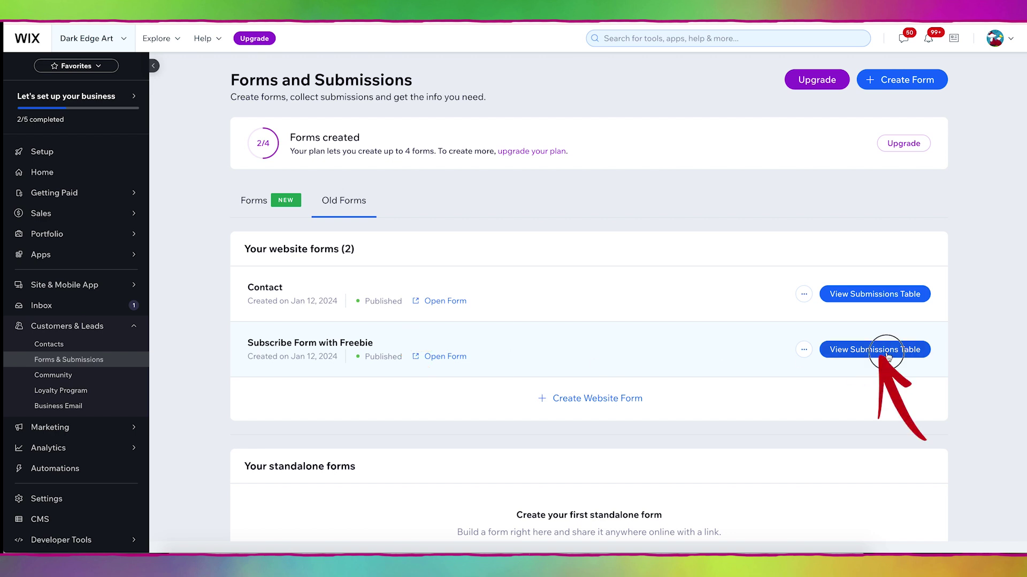